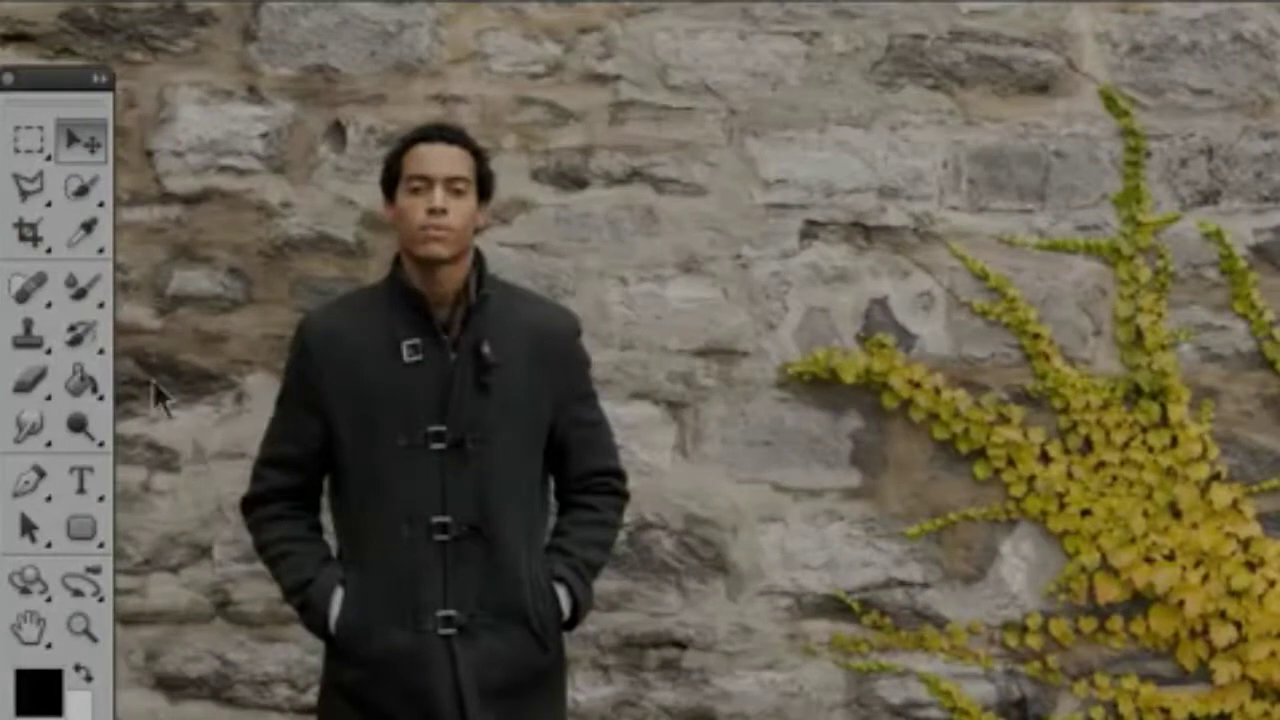
# - Quick-select the man in the black coat and Content-Aware fill him with wall texture
pyautogui.click(86, 195)
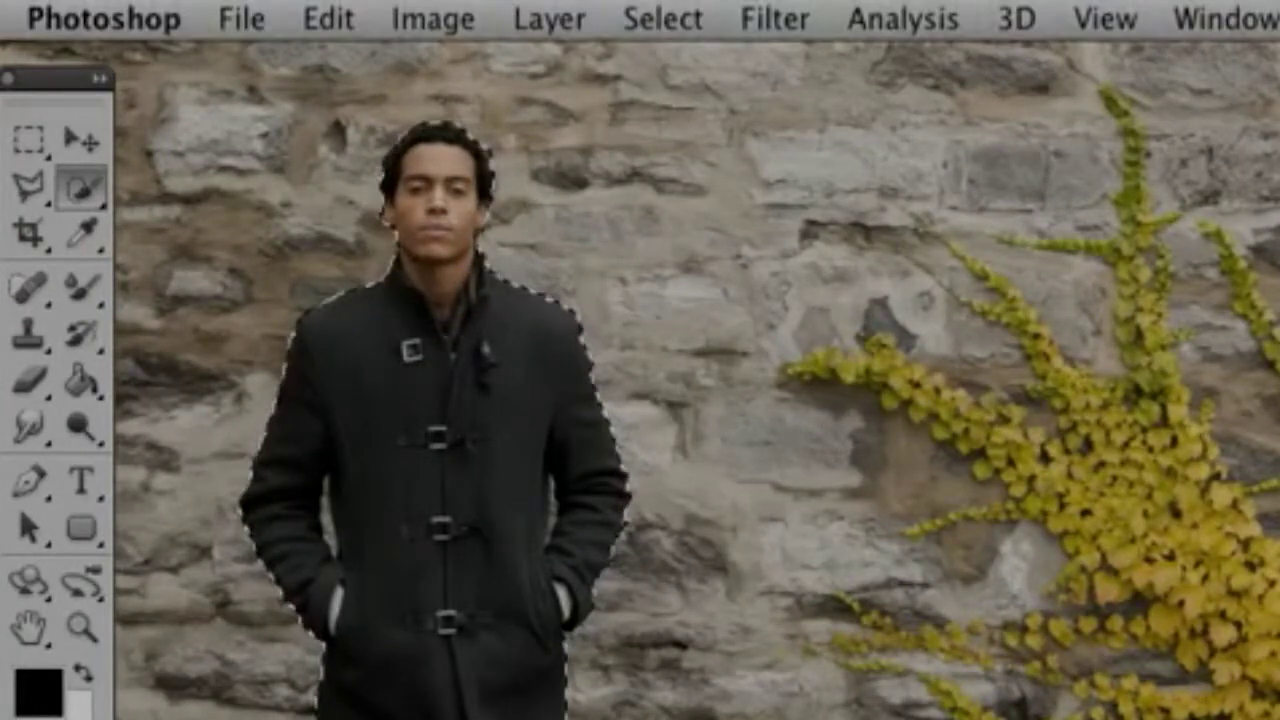
pyautogui.click(345, 22)
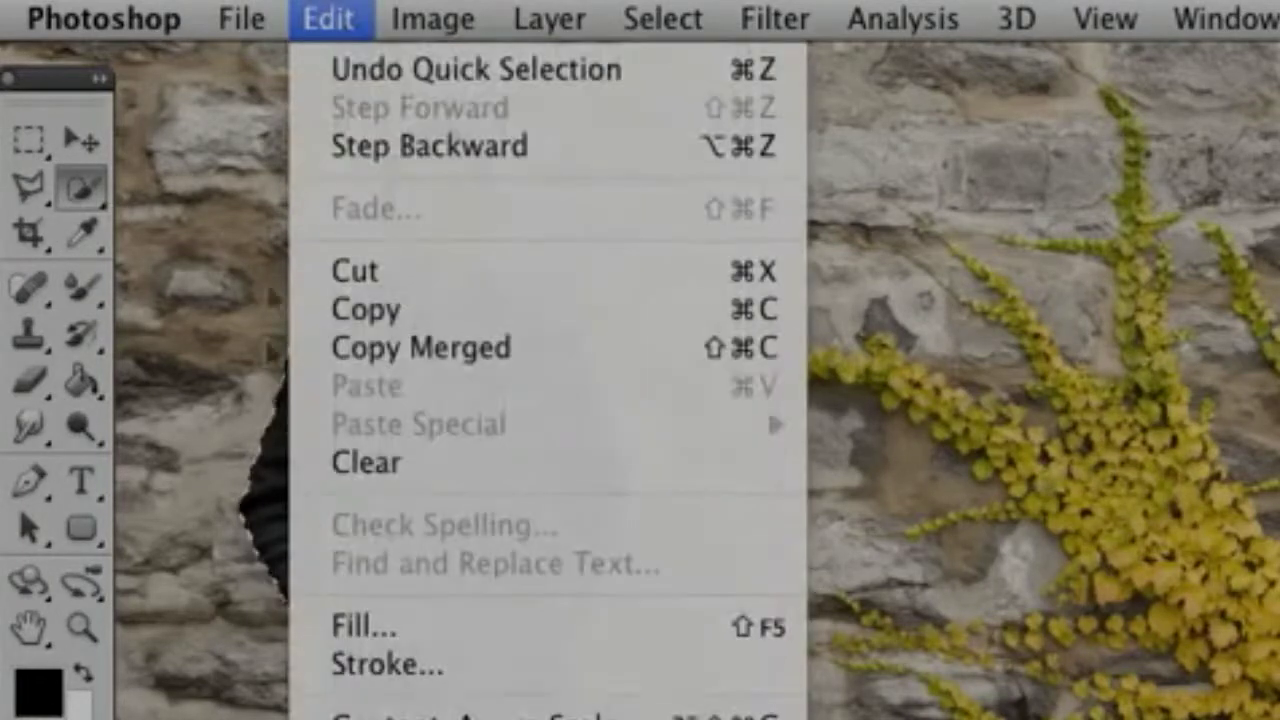
pyautogui.click(420, 632)
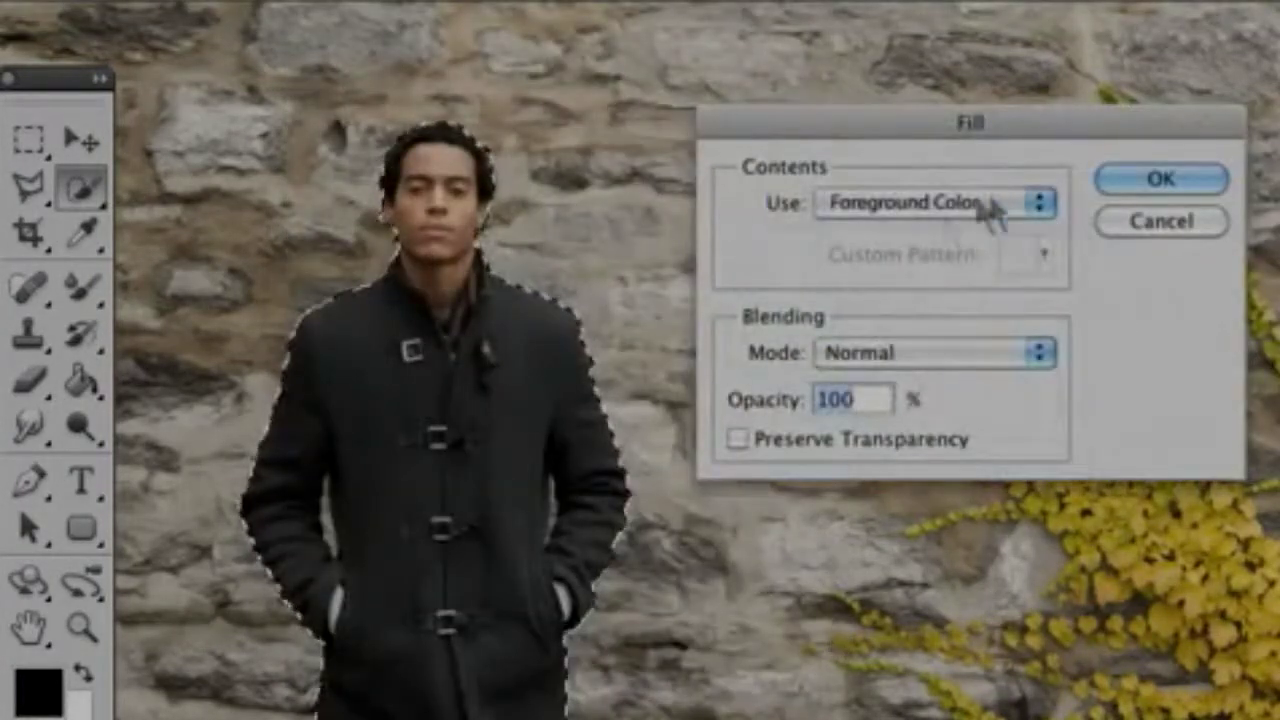
pyautogui.click(988, 205)
pyautogui.click(1021, 341)
pyautogui.click(1156, 176)
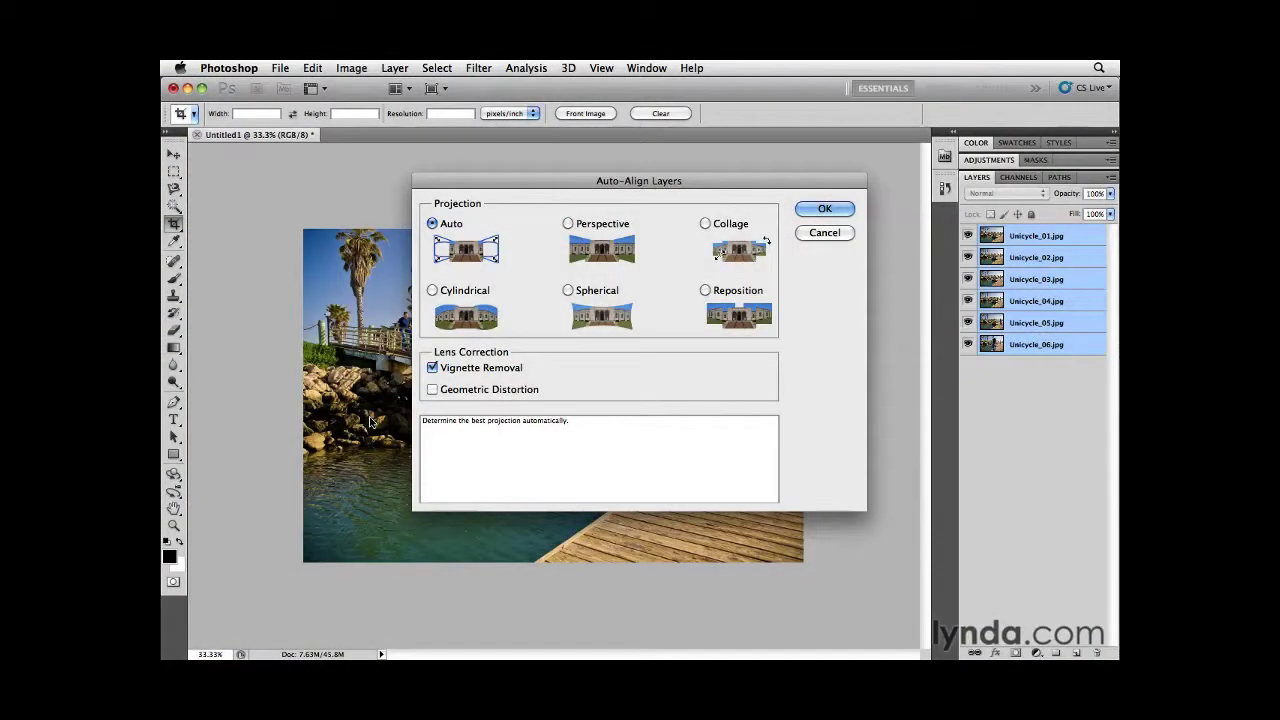
# - Auto-align the unicycle layers, then show Unicycle_05 and make it the active layer
pyautogui.click(824, 209)
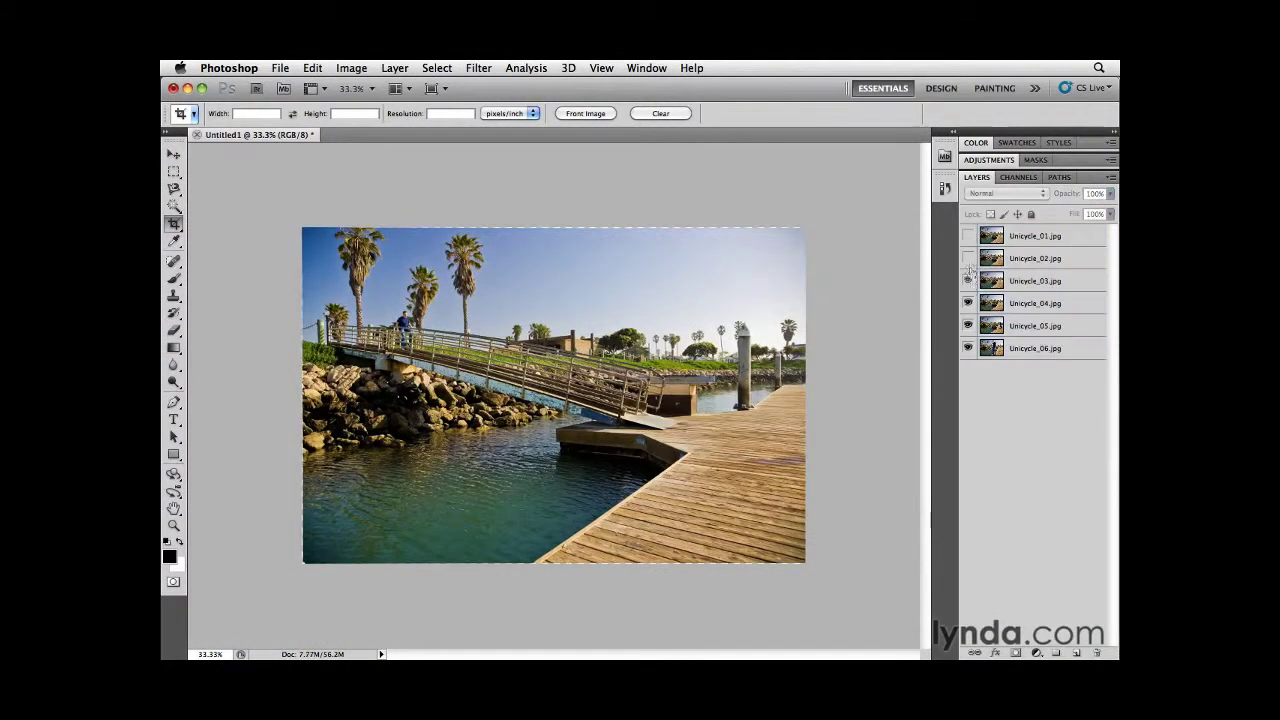
pyautogui.click(1035, 325)
pyautogui.click(967, 325)
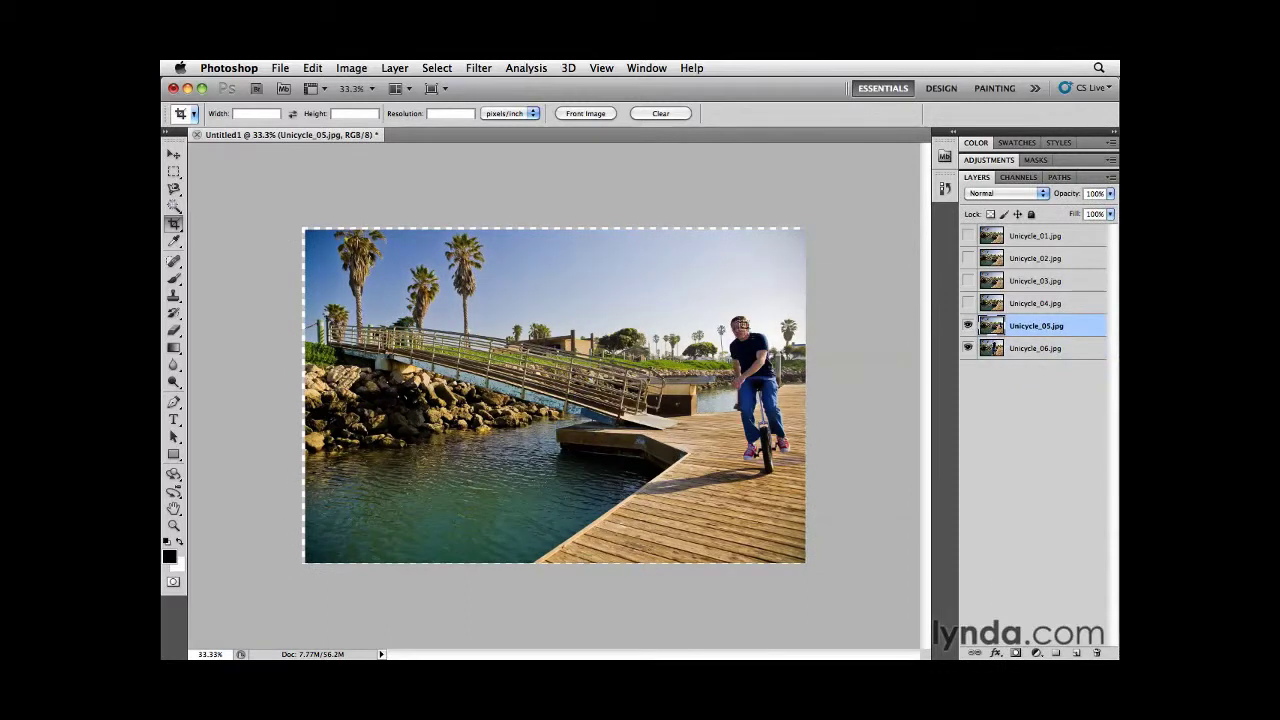
pyautogui.press('v')
pyautogui.press('5')
# - Add a mask to Unicycle_05, brush the second rider, and invert the mask
pyautogui.click(1015, 653)
pyautogui.press('b')
pyautogui.moveTo(740, 330)
pyautogui.mouseDown()
pyautogui.moveTo(770, 360)
pyautogui.moveTo(788, 455)
pyautogui.moveTo(762, 462)
pyautogui.moveTo(757, 483)
pyautogui.moveTo(666, 500)
pyautogui.mouseUp()
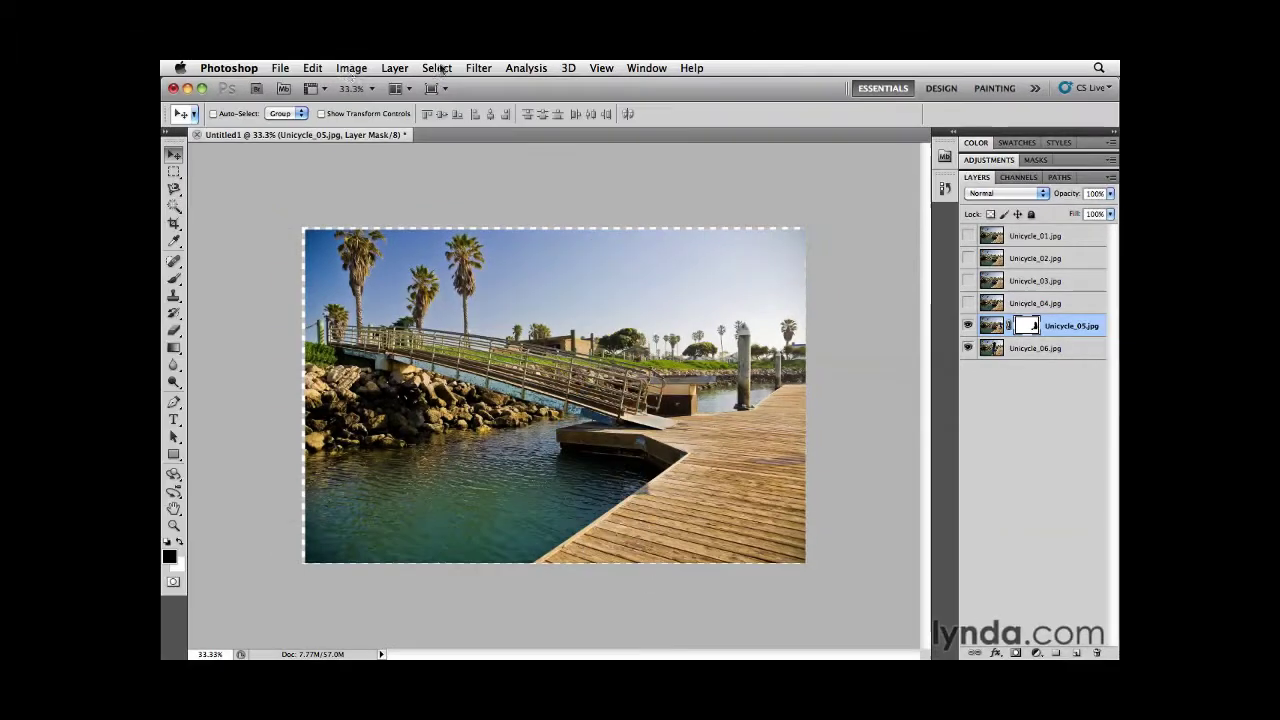
pyautogui.click(351, 67)
pyautogui.click(513, 285)
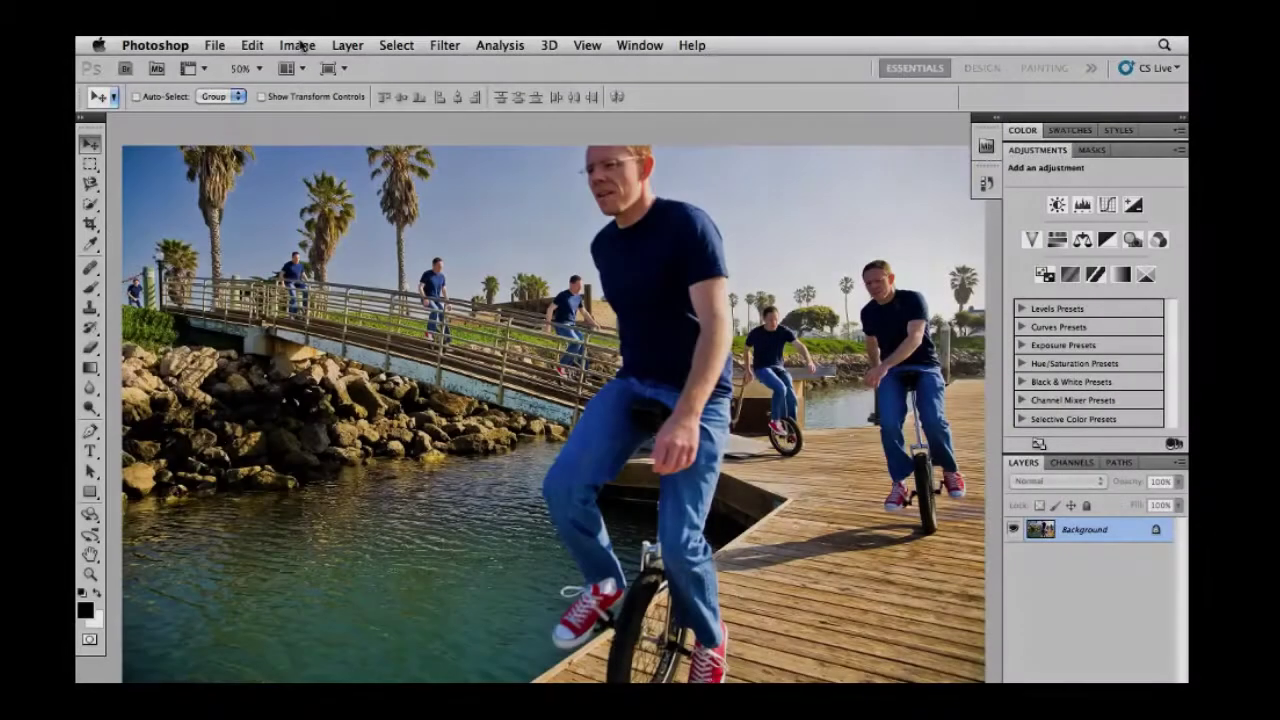
pyautogui.click(297, 45)
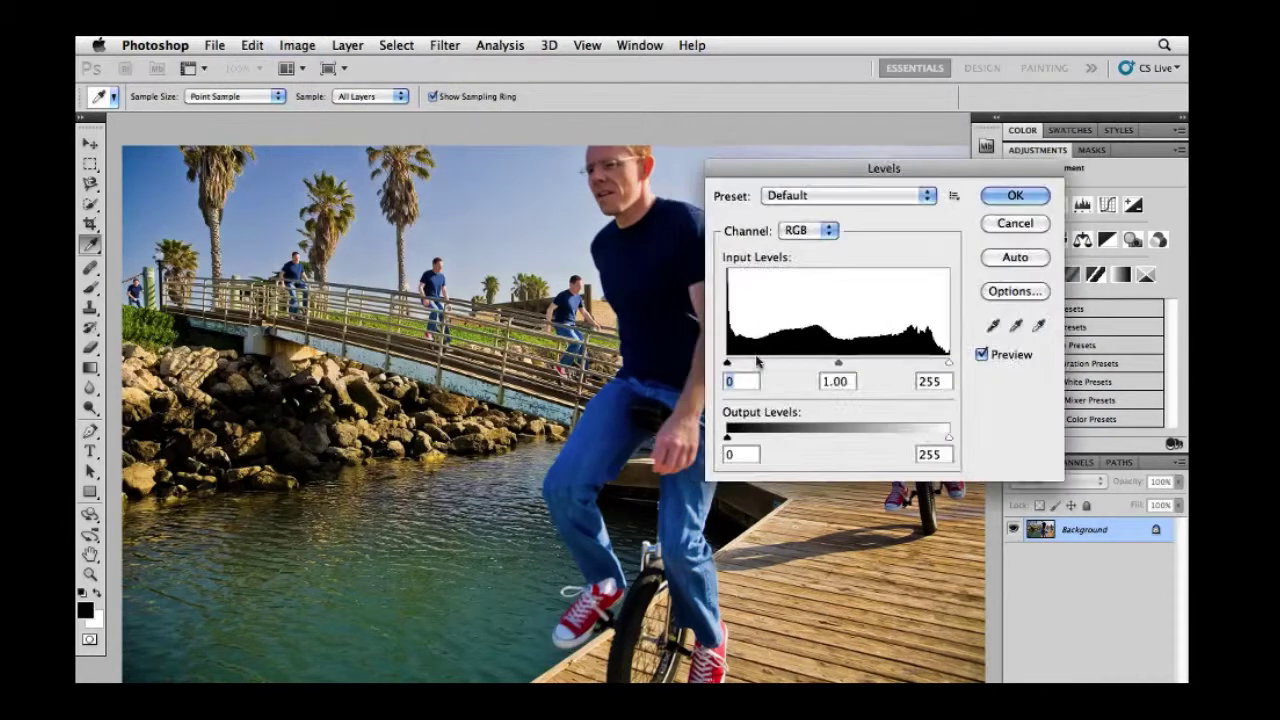
# - Drag the Levels midtone slider left and raise Black & White Cyans to 151
pyautogui.moveTo(838, 363); pyautogui.dragTo(788, 366)
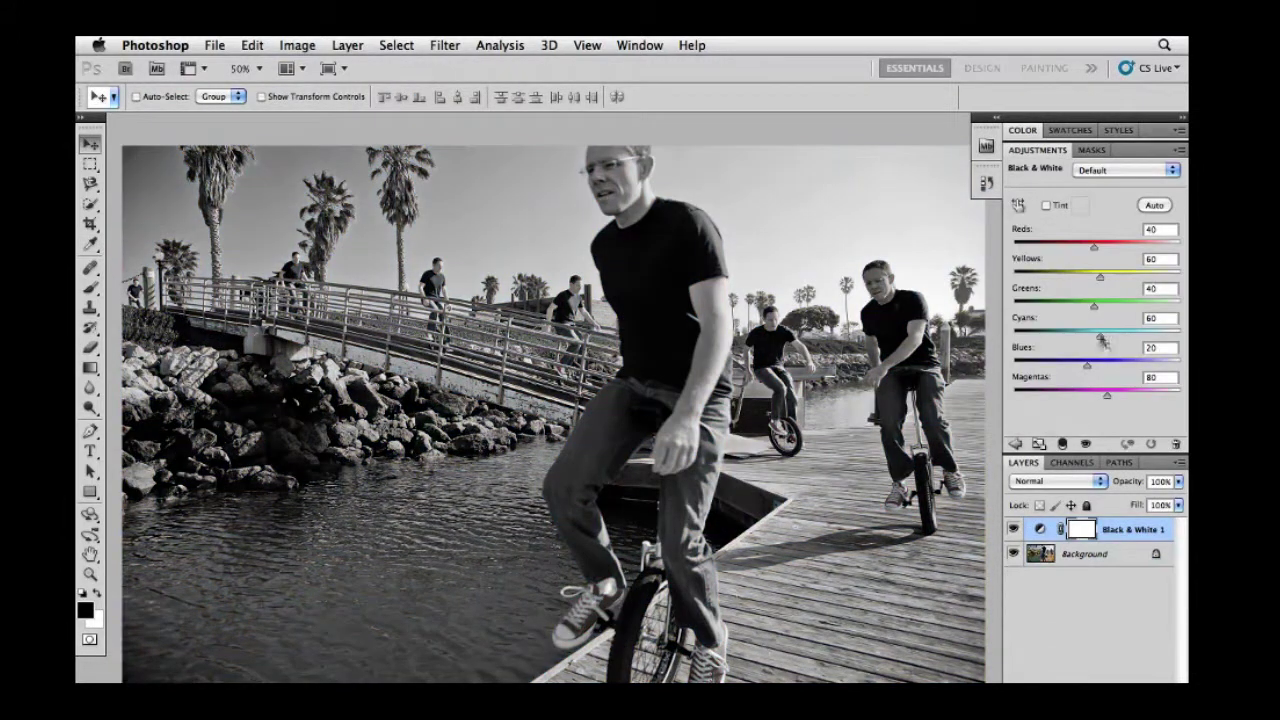
pyautogui.moveTo(1102, 341)
pyautogui.mouseDown()
pyautogui.moveTo(1131, 337)
pyautogui.moveTo(1108, 368)
pyautogui.mouseUp()
# - Set the Black & White layer to 80% opacity with Overlay blend, toggling paint colour
pyautogui.press('8')
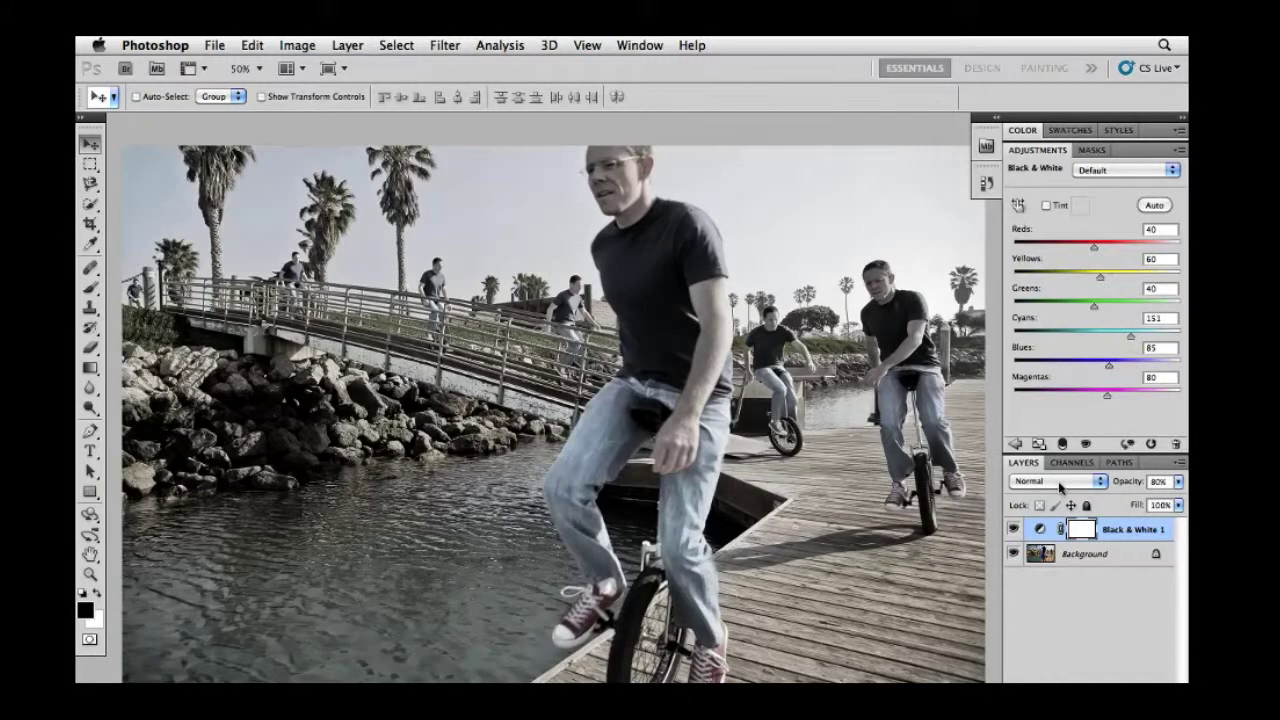
pyautogui.click(1058, 481)
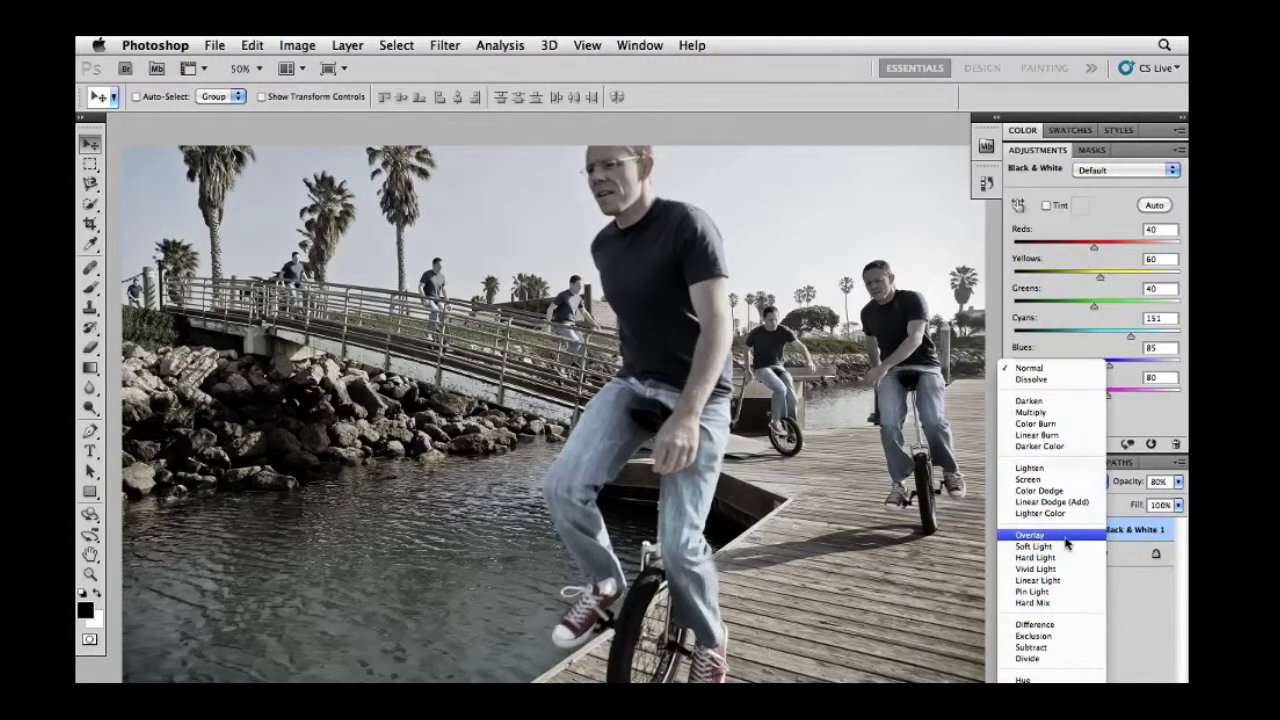
pyautogui.click(1066, 537)
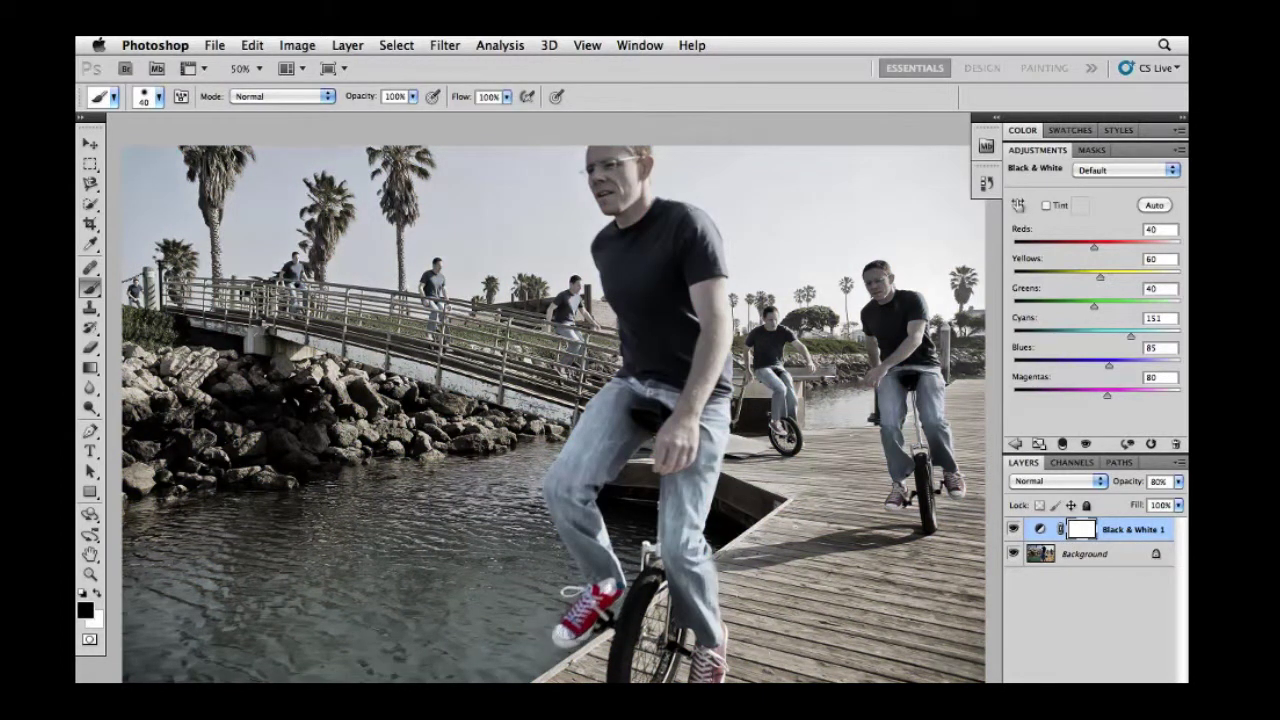
pyautogui.press('x')
pyautogui.press('x')
pyautogui.click(1057, 481)
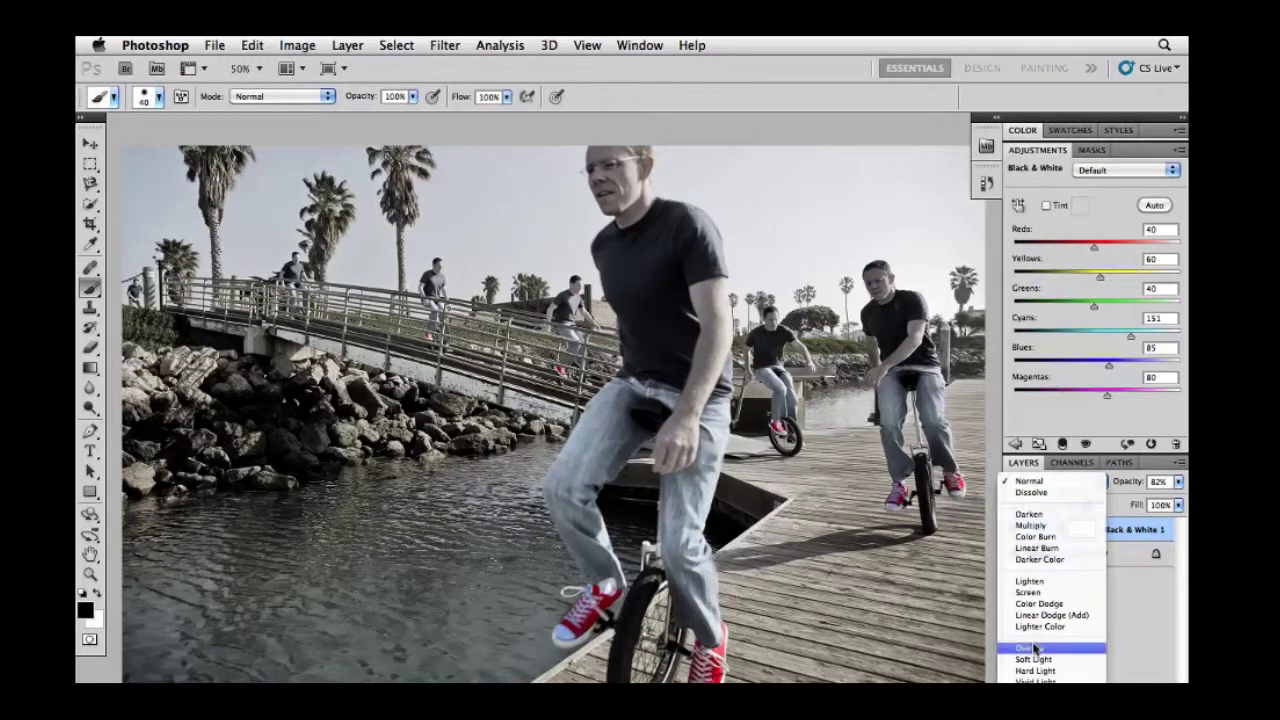
pyautogui.click(1030, 648)
# - Start a freehand lasso selection across the forehead in john.jpg
pyautogui.click(1057, 481)
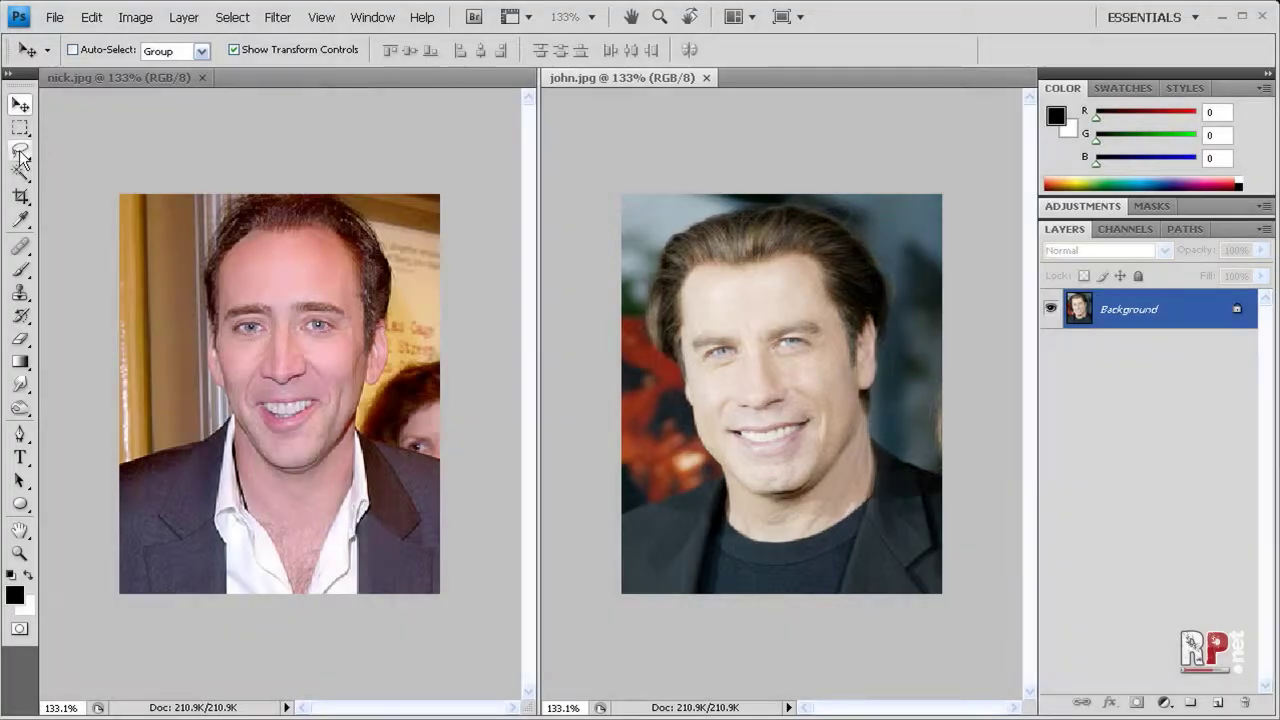
pyautogui.click(20, 150)
pyautogui.moveTo(690, 356); pyautogui.dragTo(790, 300)
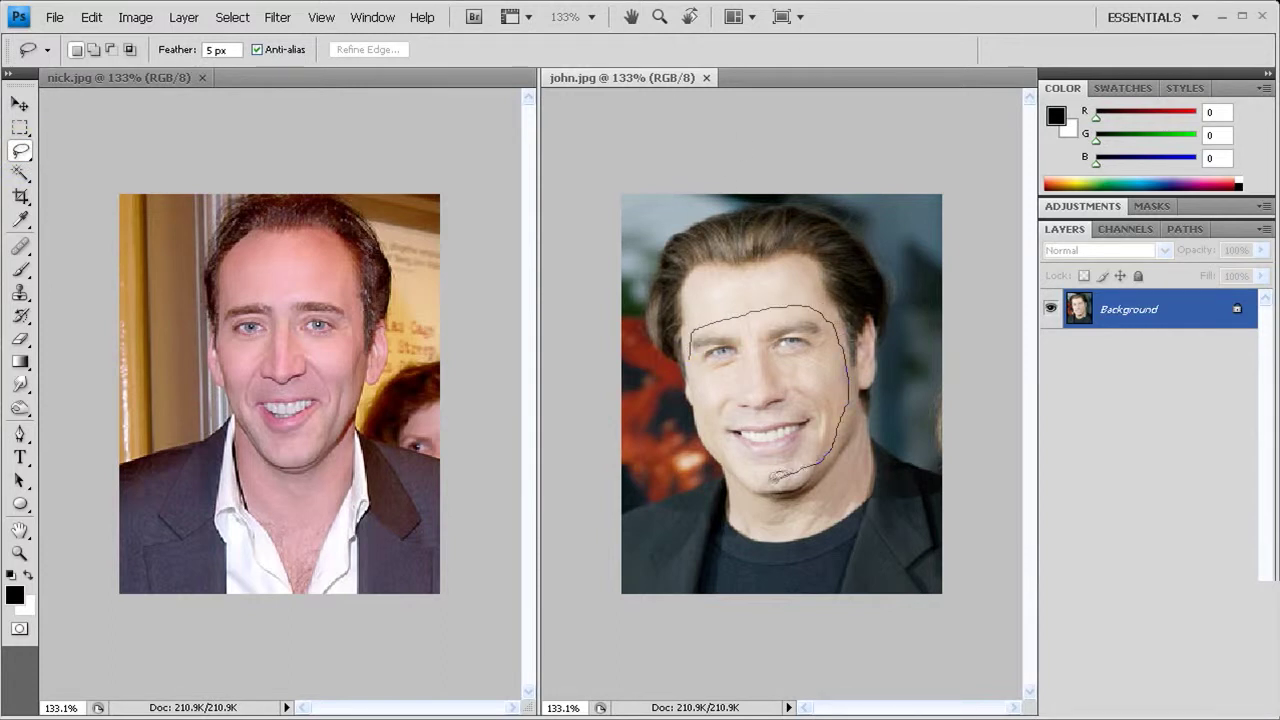
# - Close the lasso around John's face and copy it
pyautogui.moveTo(780, 474); pyautogui.dragTo(692, 358)
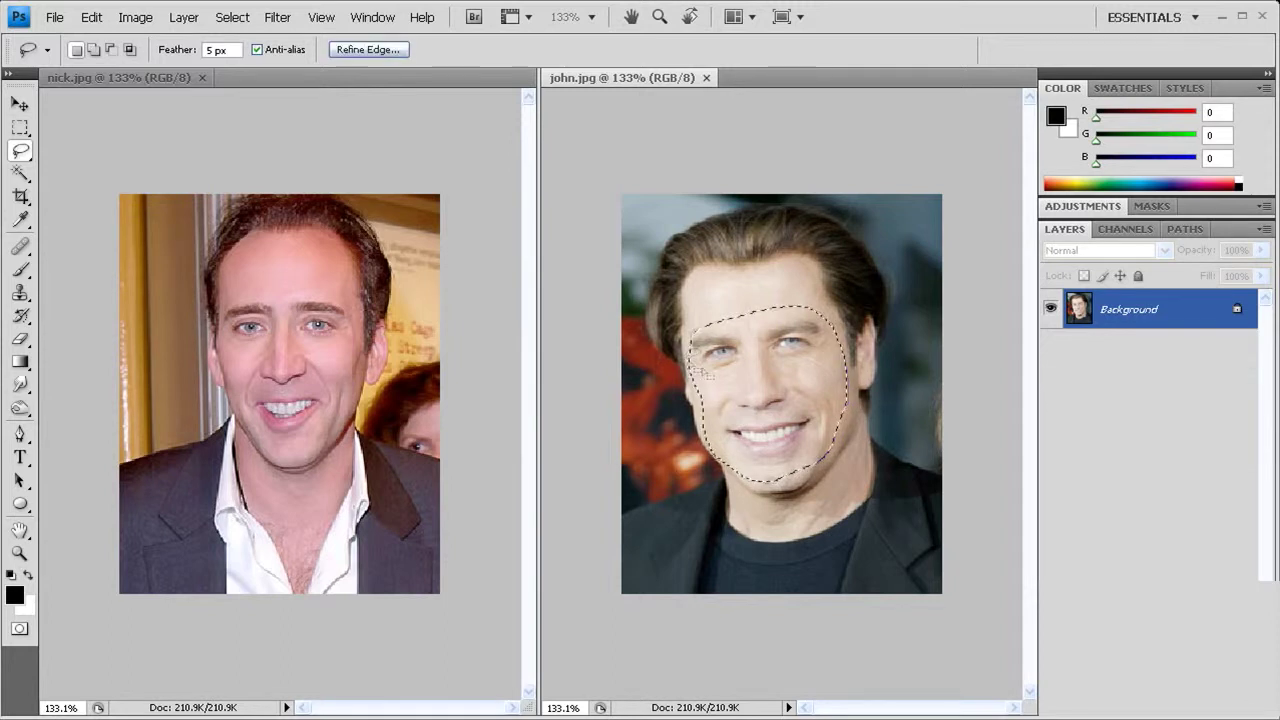
pyautogui.click(91, 17)
pyautogui.click(155, 143)
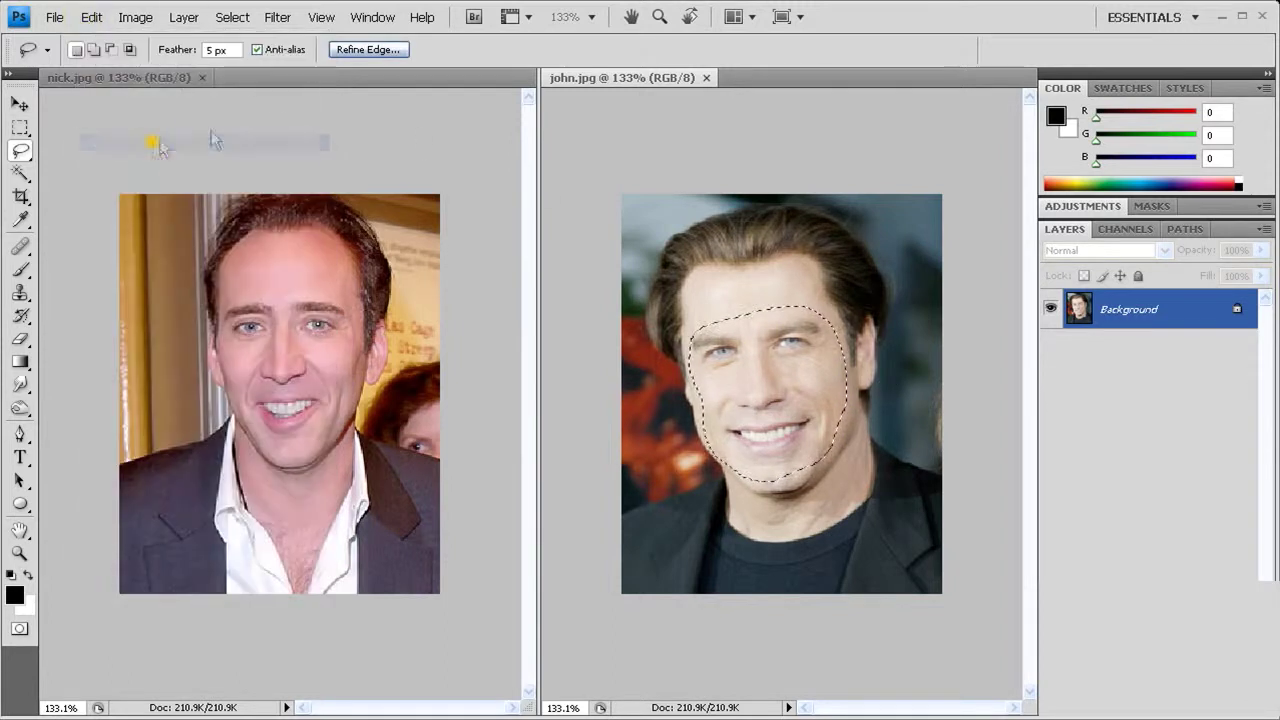
# - Paste the face into nick.jpg as Layer 1 and start Free Transform
pyautogui.click(105, 75)
pyautogui.moveTo(538, 170); pyautogui.dragTo(757, 172)
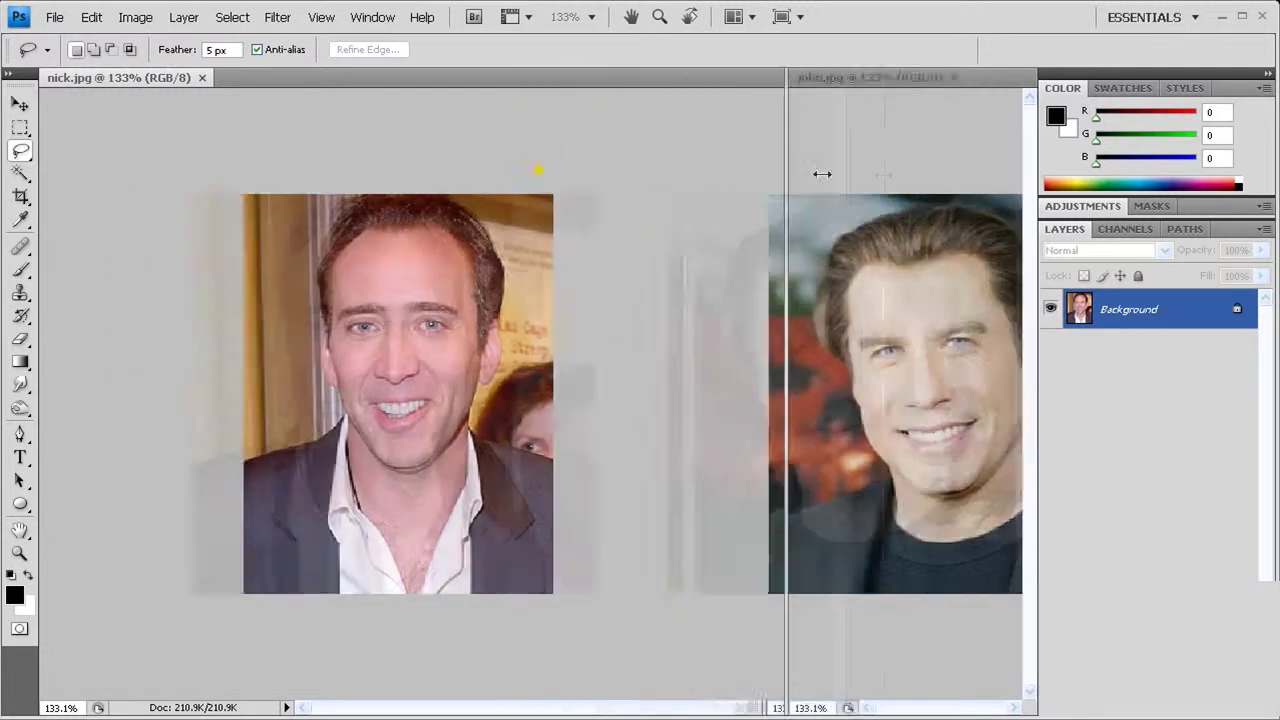
pyautogui.hotkey('ctrl', 'v')
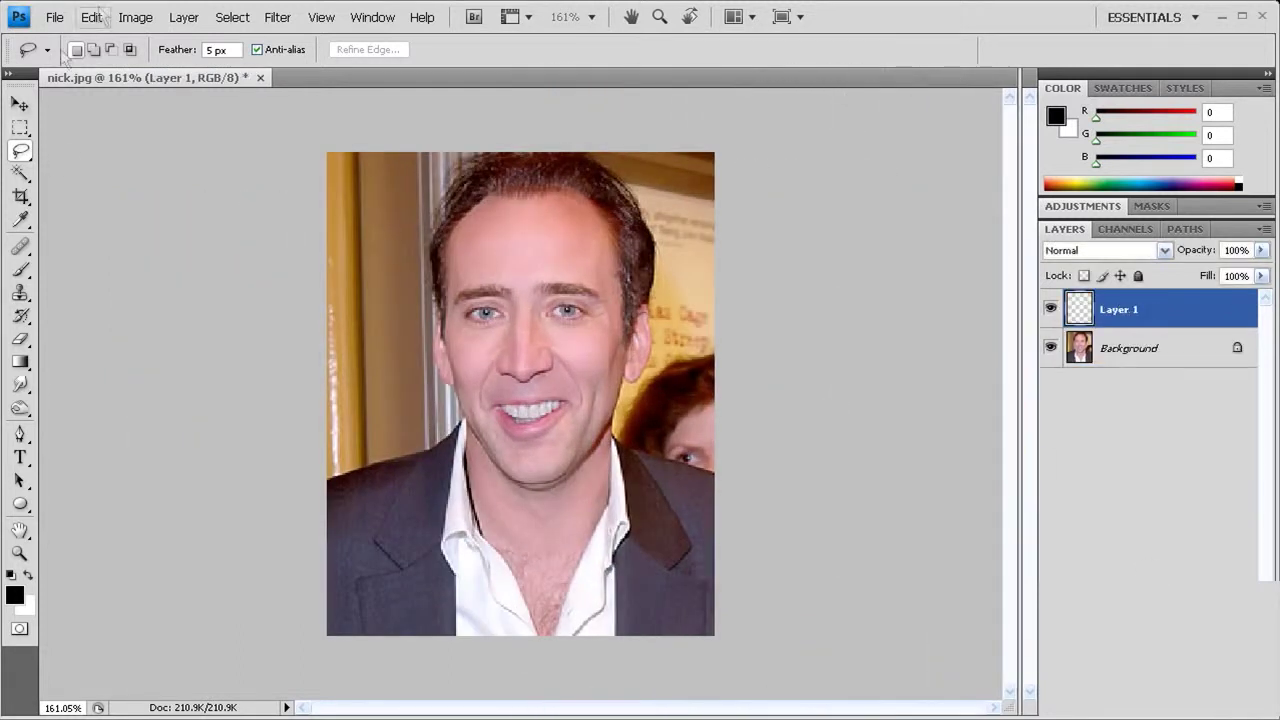
pyautogui.click(91, 17)
pyautogui.click(130, 174)
pyautogui.press('v')
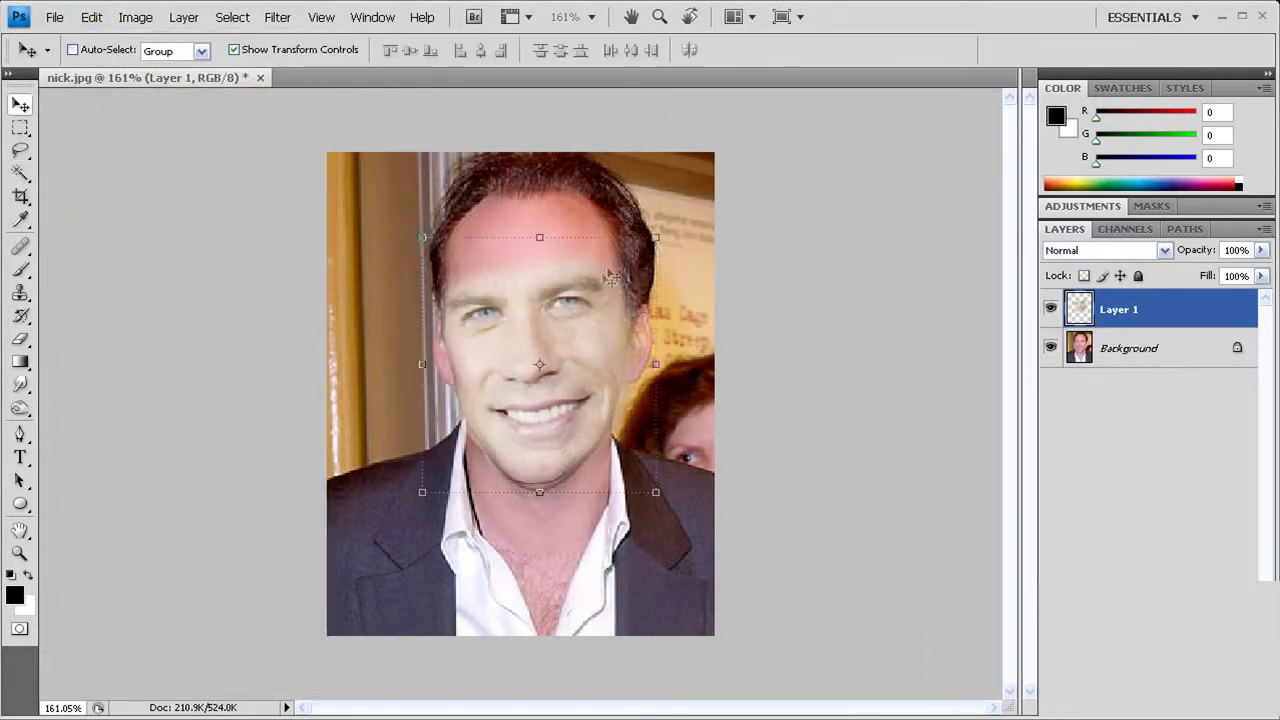
pyautogui.hotkey('ctrl', 't')
# - At lowered opacity, move, rotate about 5 degrees and scale the face onto Nick's features
pyautogui.moveTo(1194, 250); pyautogui.dragTo(1168, 250)
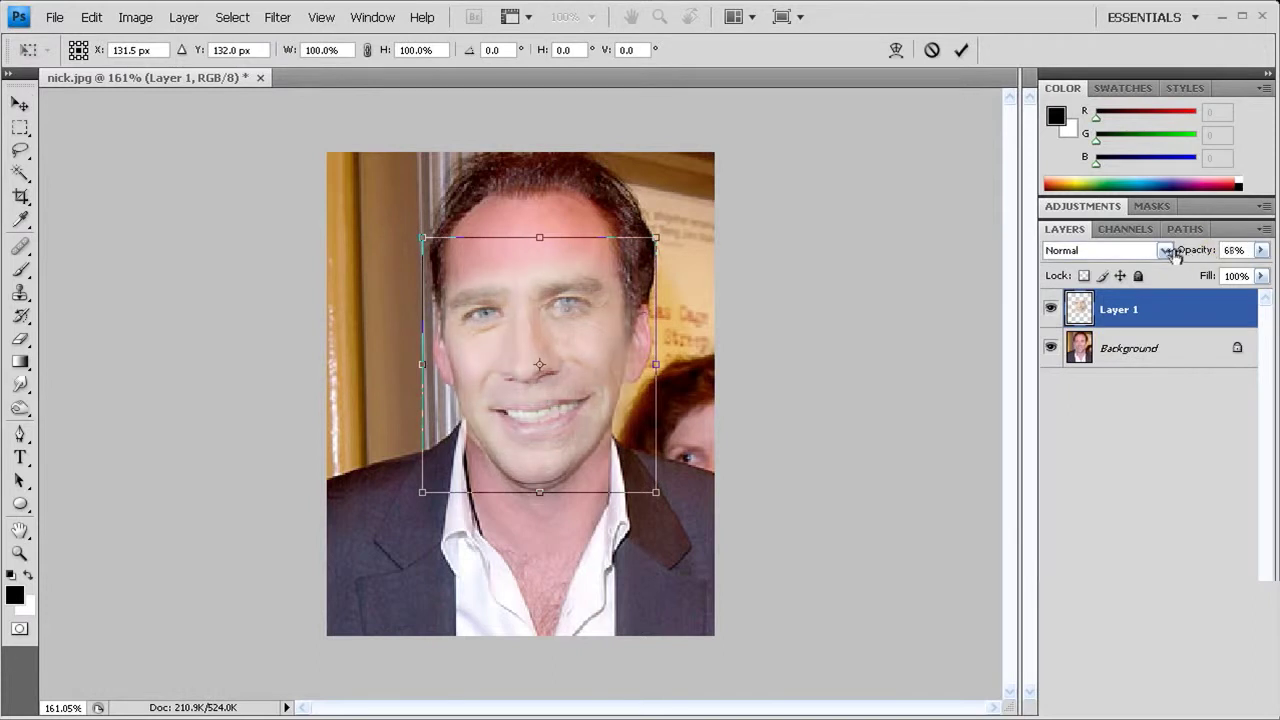
pyautogui.moveTo(568, 360); pyautogui.dragTo(573, 343)
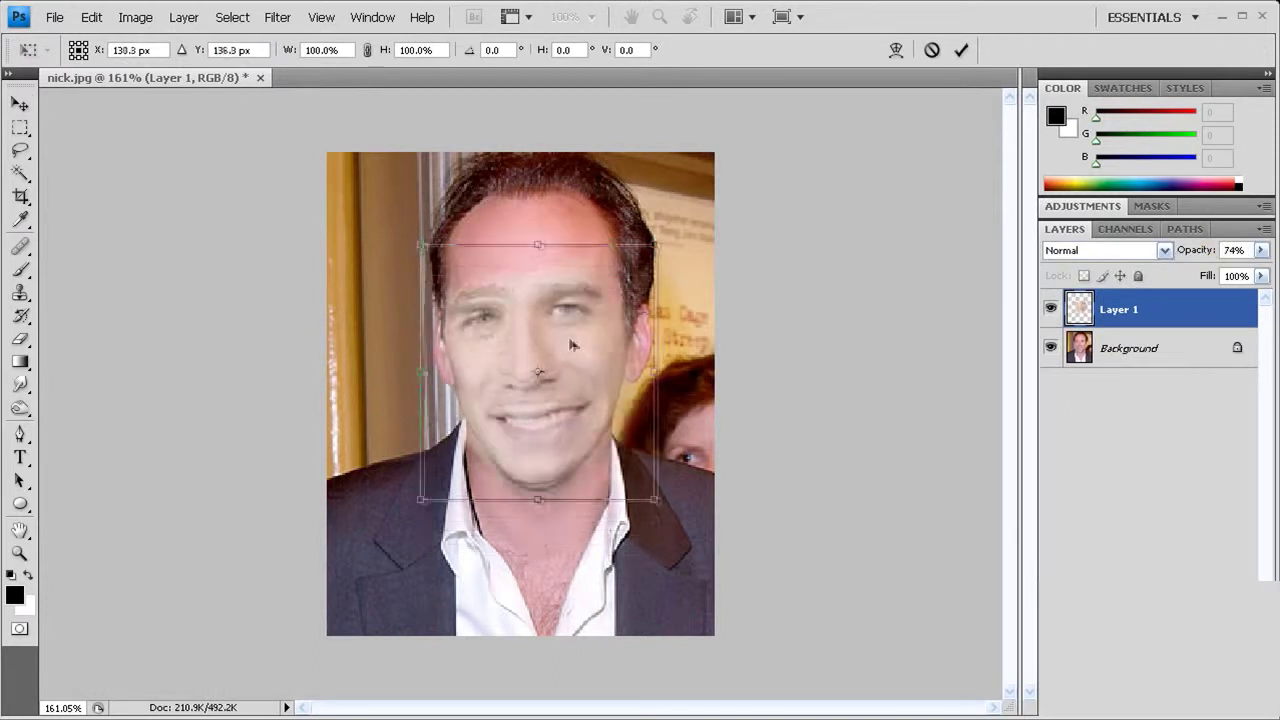
pyautogui.moveTo(666, 236); pyautogui.dragTo(672, 262)
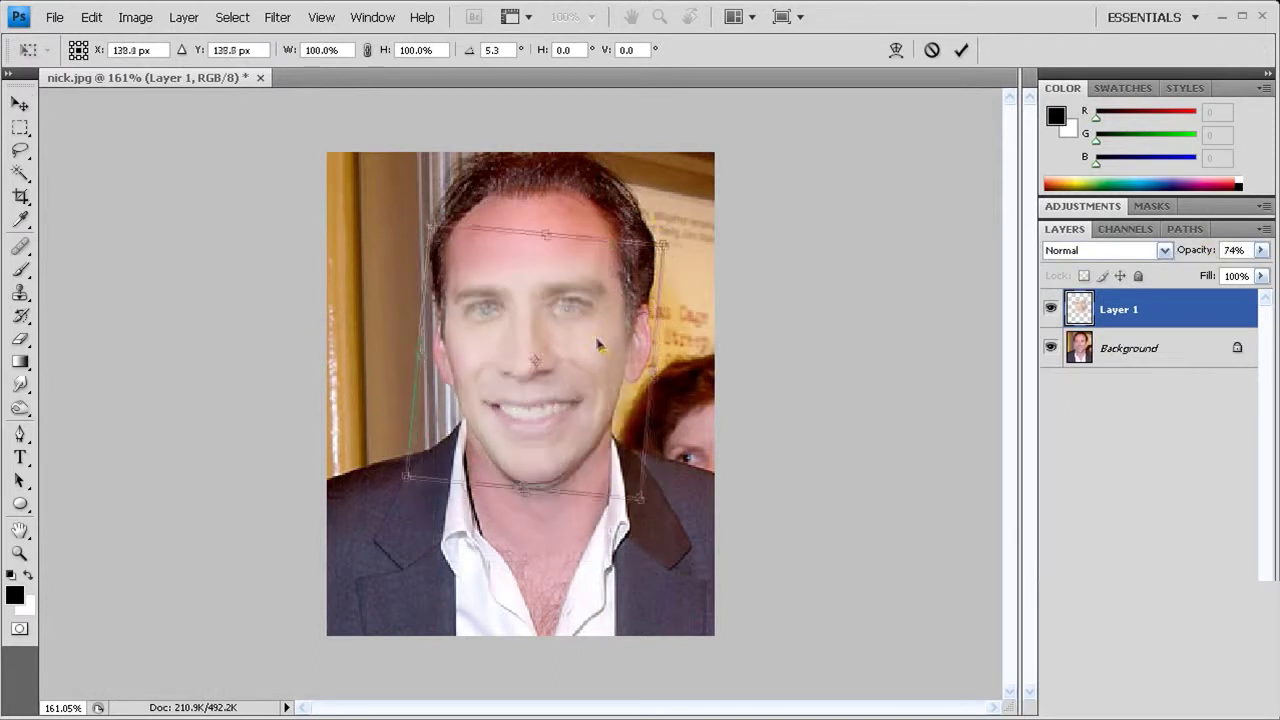
pyautogui.moveTo(597, 337); pyautogui.dragTo(594, 353)
pyautogui.moveTo(519, 495); pyautogui.dragTo(527, 485)
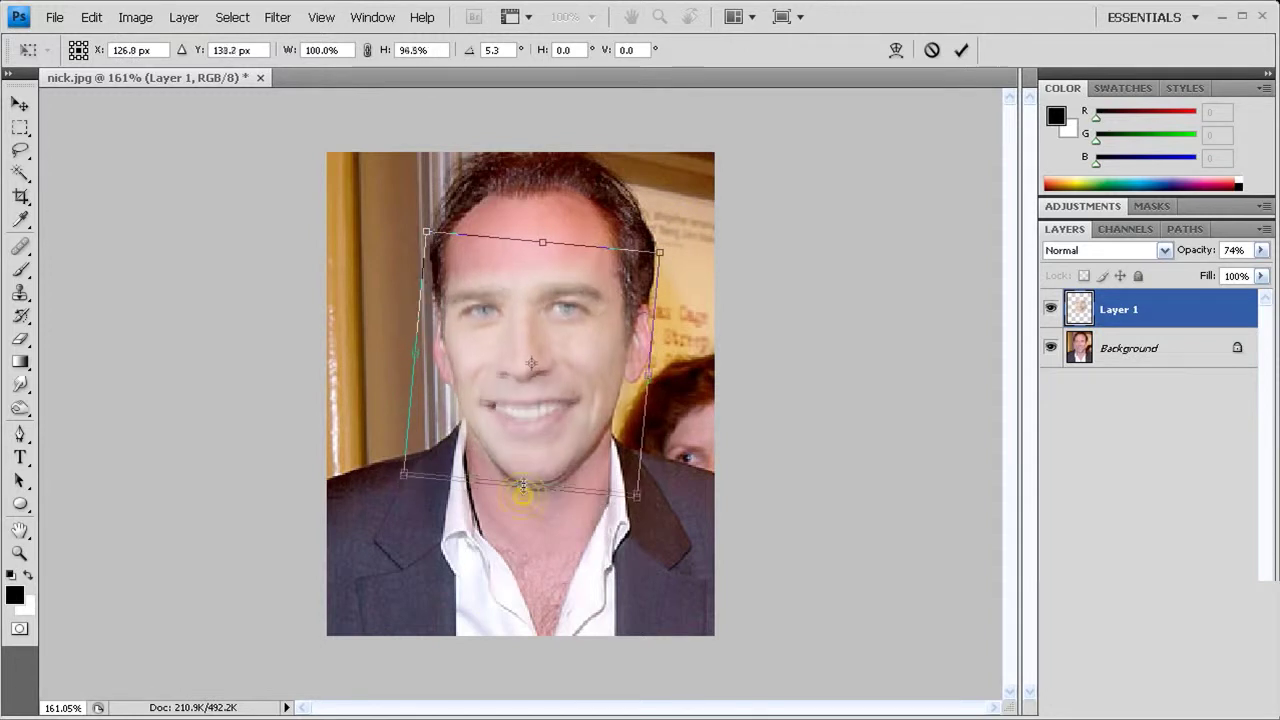
pyautogui.moveTo(414, 358); pyautogui.dragTo(423, 352)
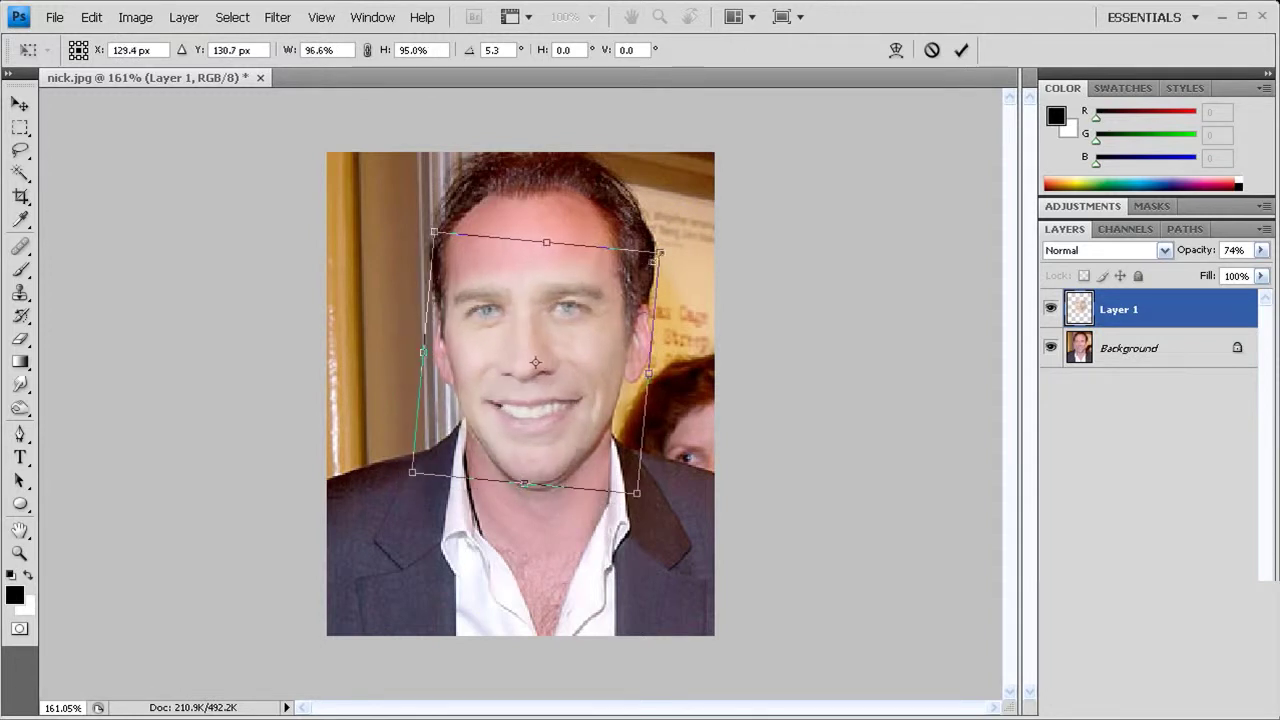
pyautogui.moveTo(546, 242); pyautogui.dragTo(549, 251)
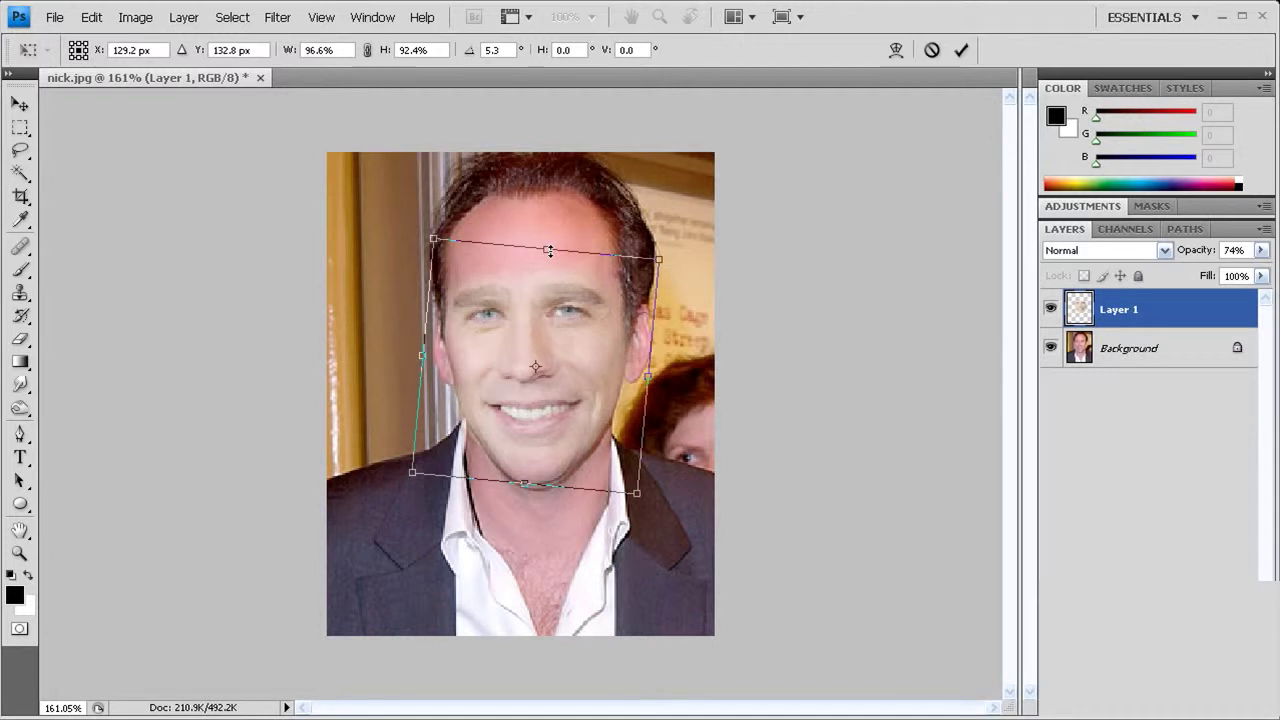
pyautogui.press('Return')
# - Return the layer to 100% opacity and rename it 'Face'
pyautogui.moveTo(1203, 258); pyautogui.dragTo(1245, 258)
pyautogui.click(1134, 357)
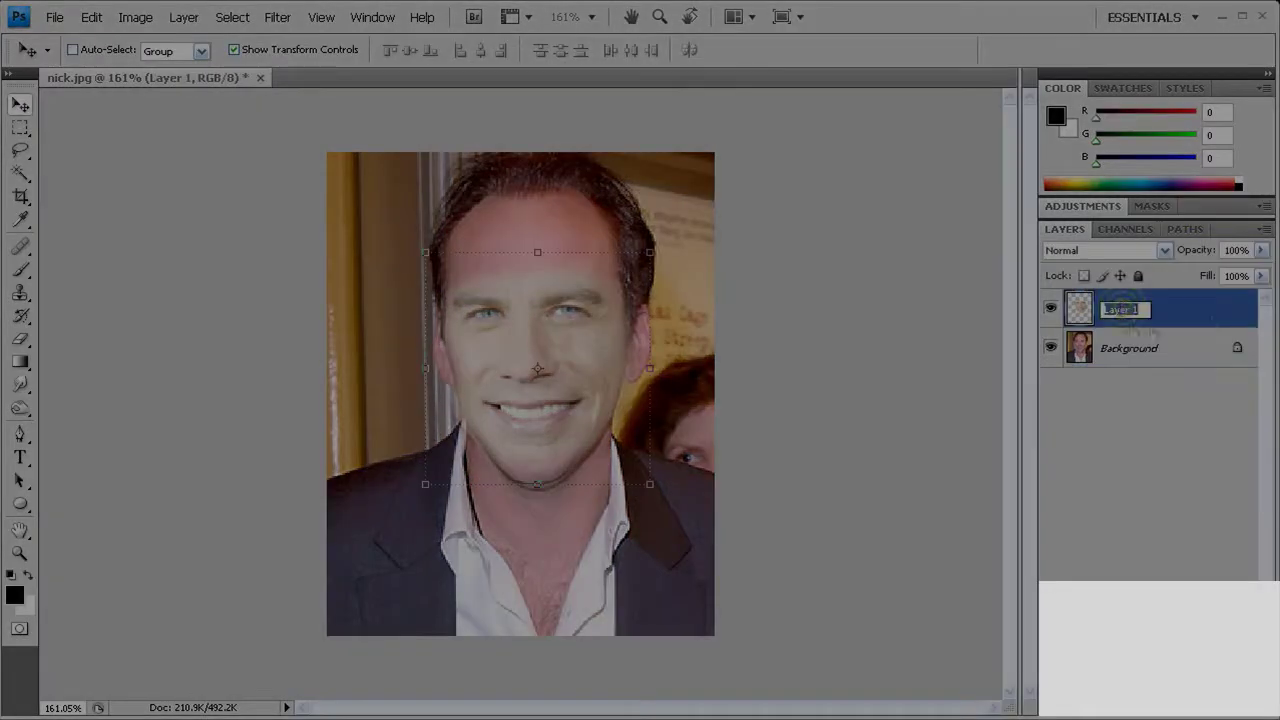
pyautogui.write('Face')
pyautogui.press('Return')
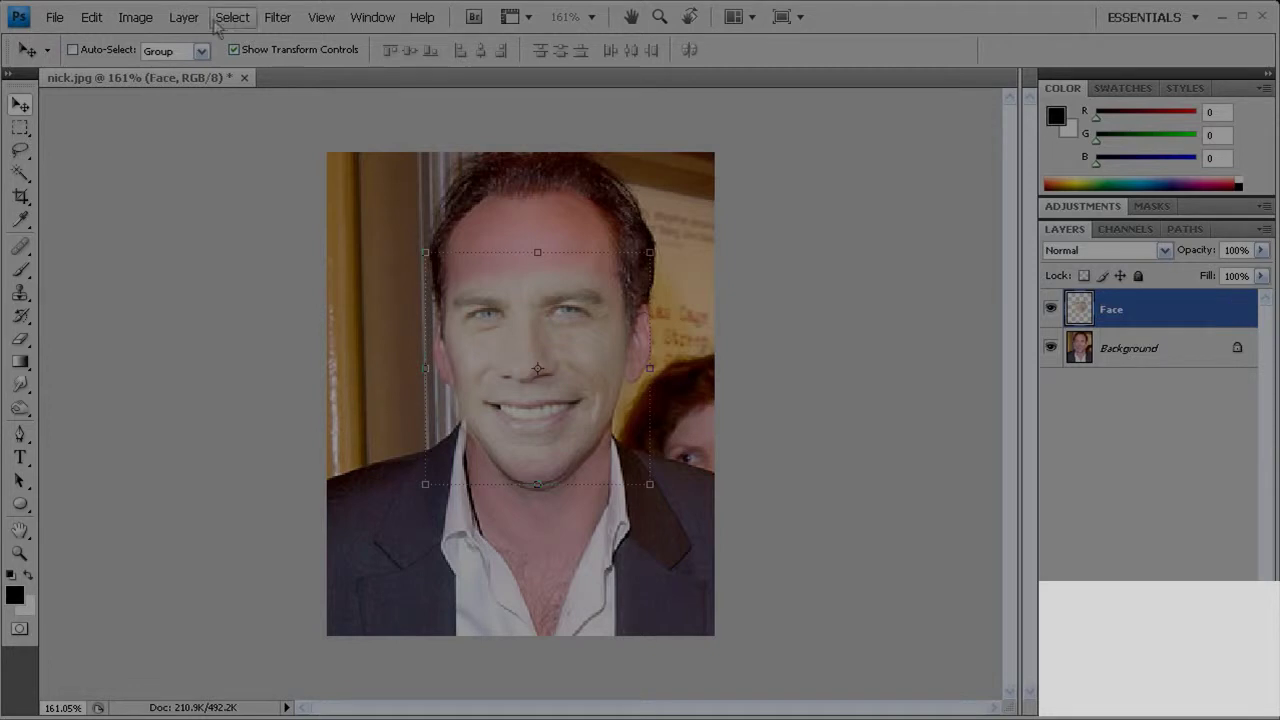
# - Tint the swapped face with a clipped Hue/Saturation layer: Hue -23, Saturation +26
pyautogui.click(183, 17)
pyautogui.click(440, 269)
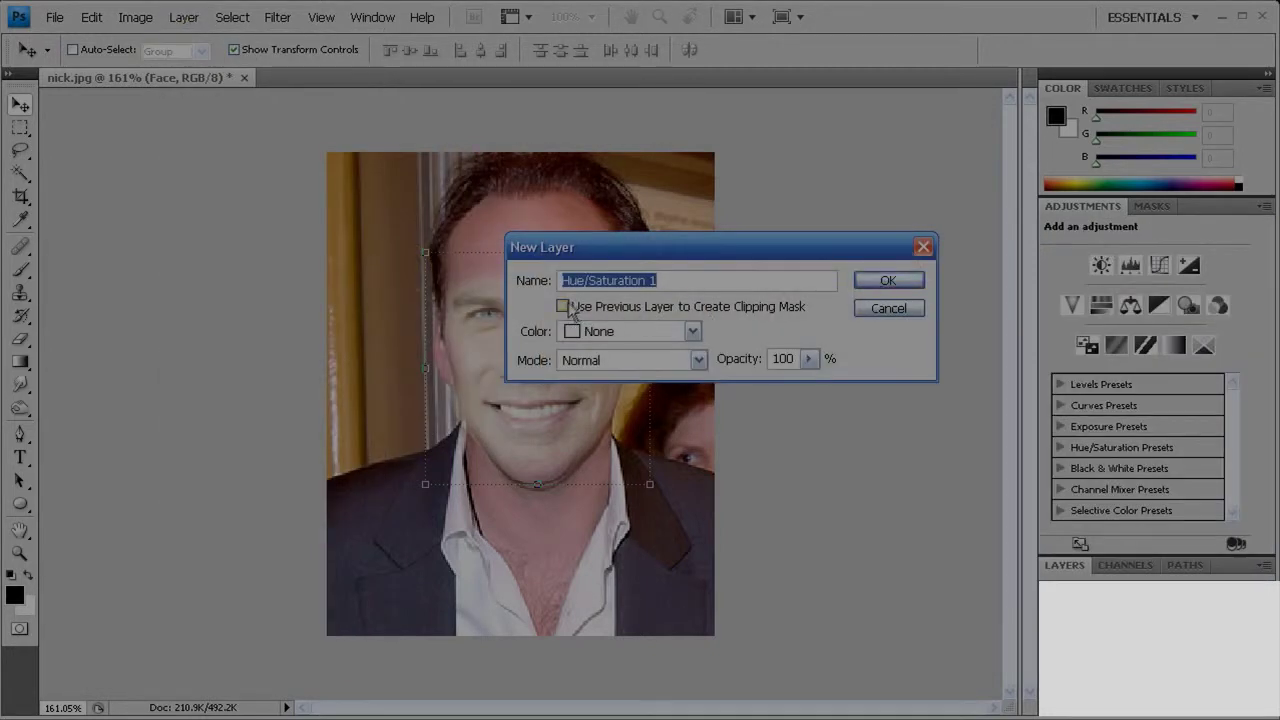
pyautogui.click(563, 307)
pyautogui.click(886, 281)
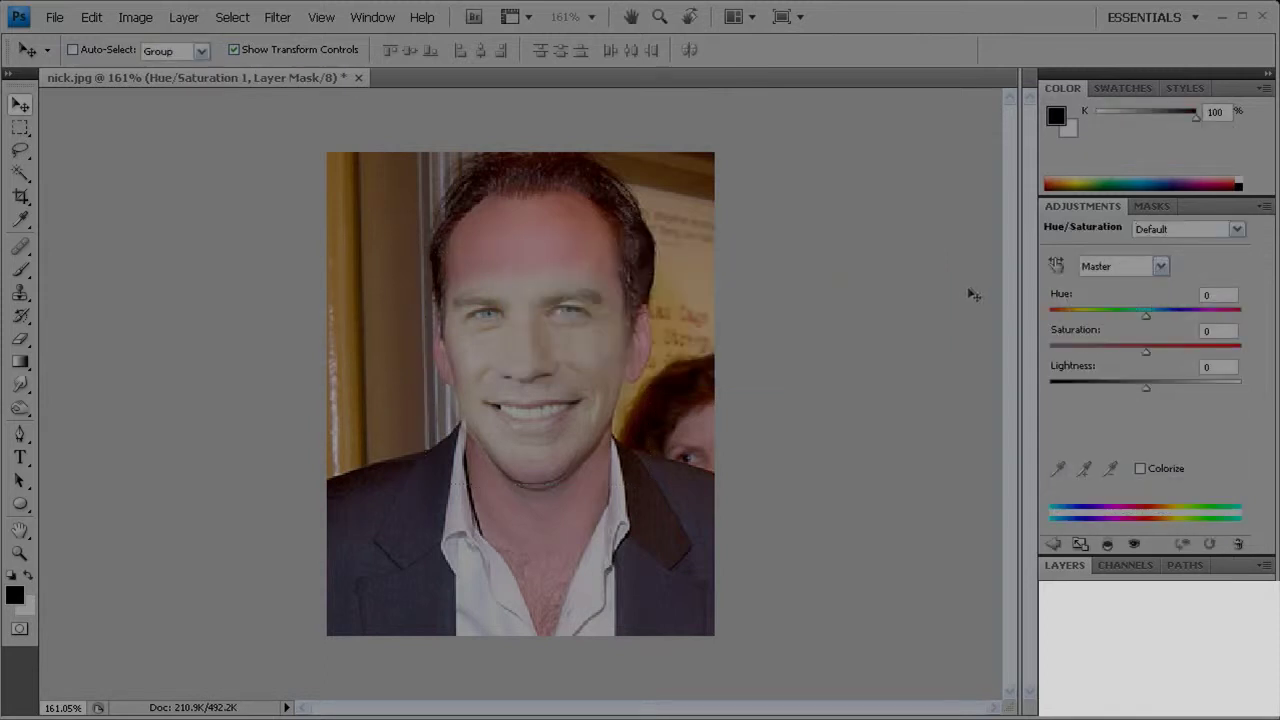
pyautogui.moveTo(1146, 320)
pyautogui.mouseDown()
pyautogui.moveTo(1124, 318)
pyautogui.moveTo(1176, 352)
pyautogui.mouseUp()
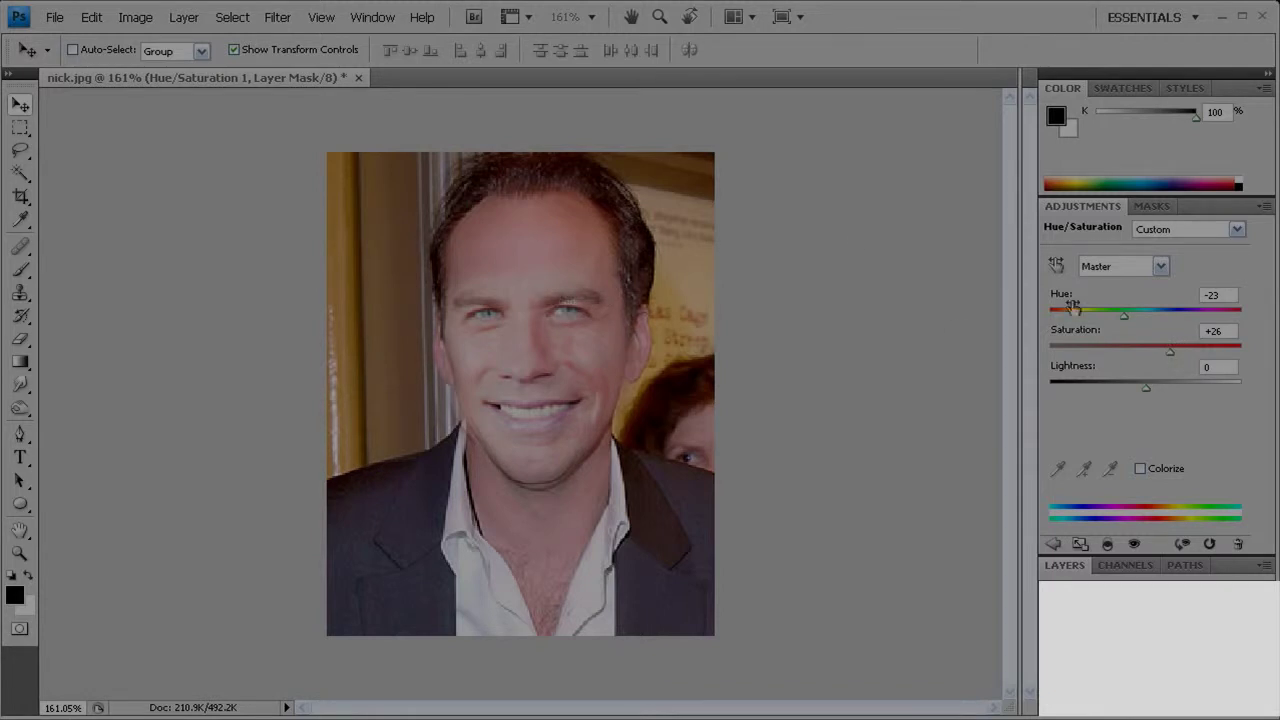
pyautogui.click(184, 17)
pyautogui.moveTo(235, 177)
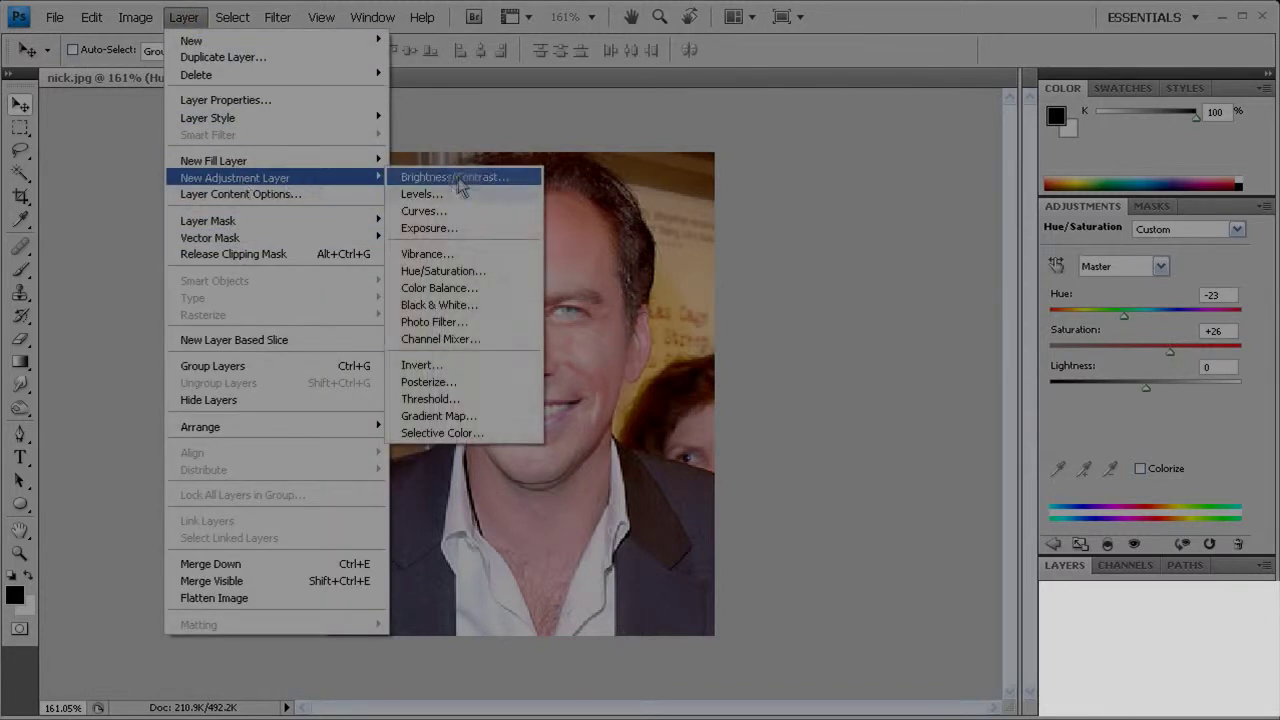
# - Add a clipped Brightness/Contrast layer with lowered brightness and Contrast 40
pyautogui.click(457, 190)
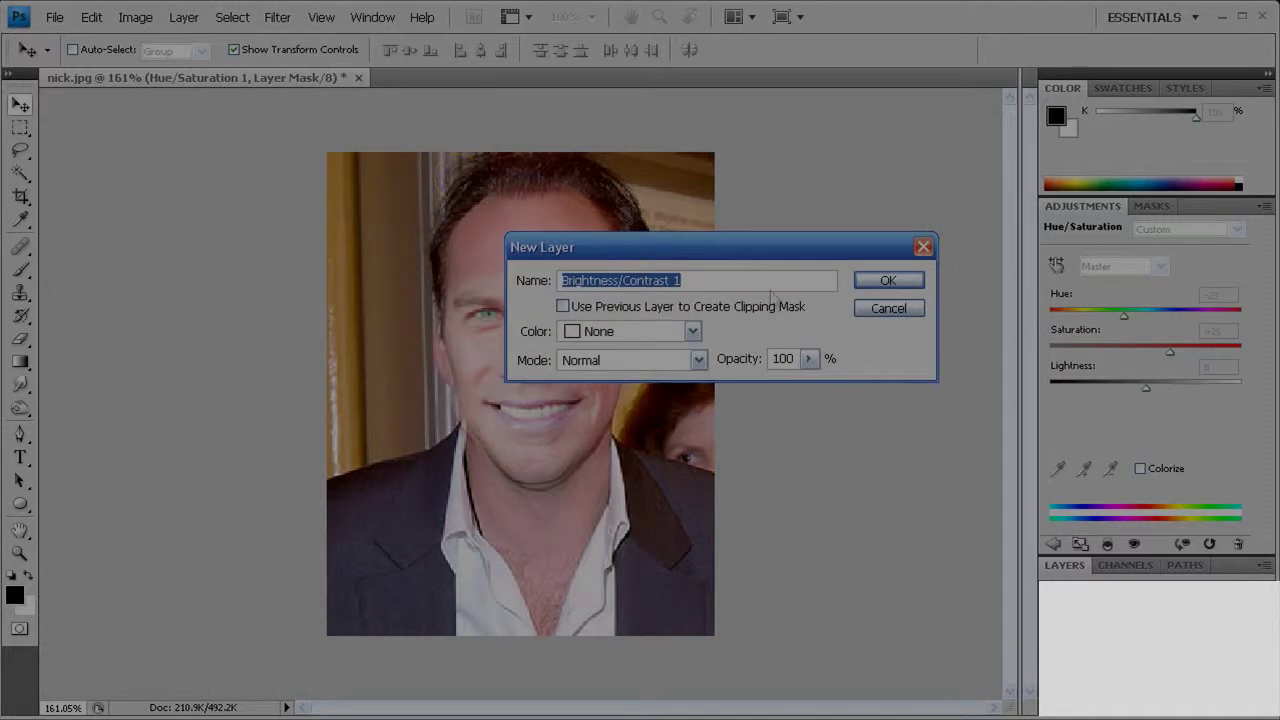
pyautogui.click(563, 307)
pyautogui.click(870, 281)
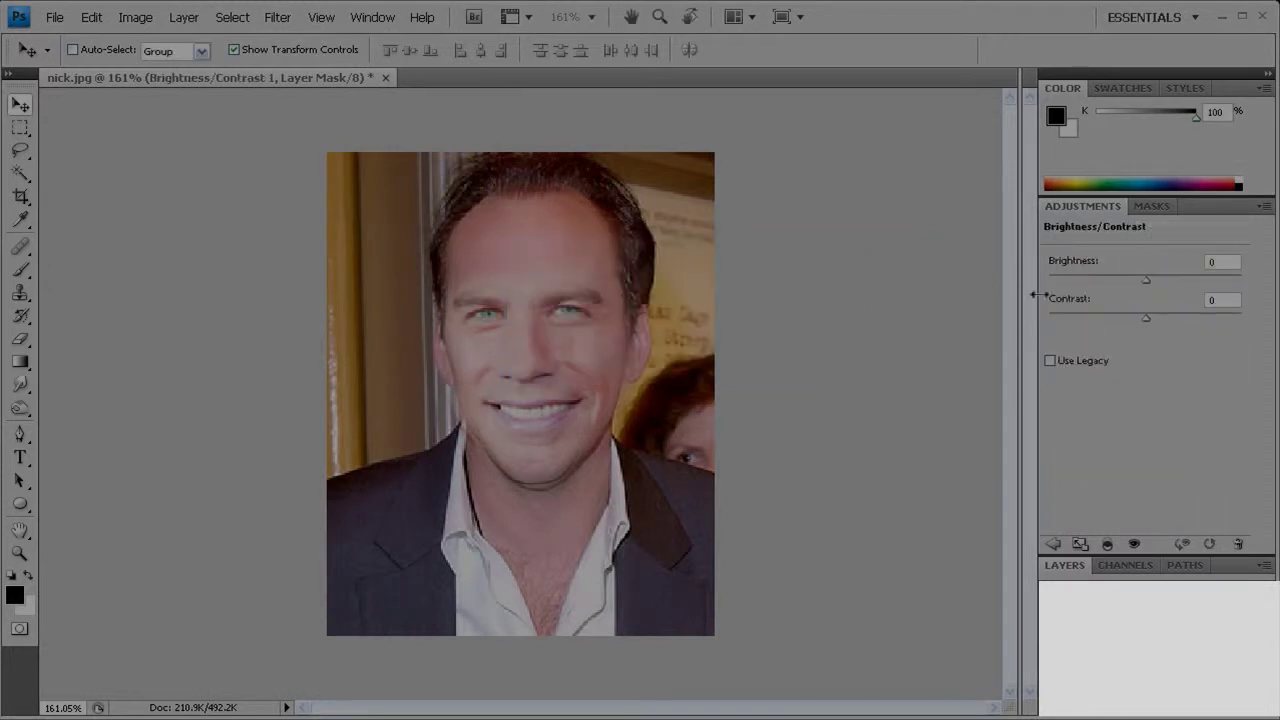
pyautogui.moveTo(1146, 280)
pyautogui.mouseDown()
pyautogui.moveTo(1123, 285)
pyautogui.moveTo(1166, 329)
pyautogui.moveTo(1182, 320)
pyautogui.mouseUp()
pyautogui.click(1117, 280)
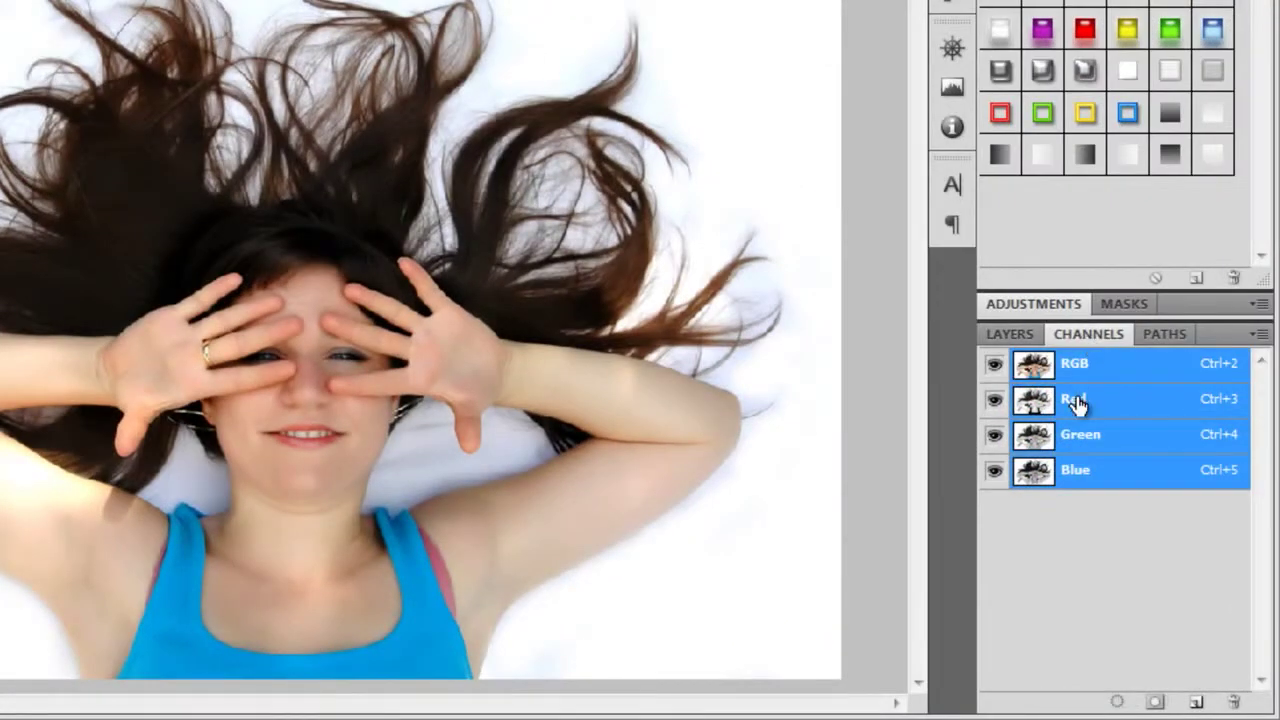
# - Duplicate the Red channel and dodge the arm and hands toward white
pyautogui.moveTo(1076, 402); pyautogui.dragTo(1199, 707)
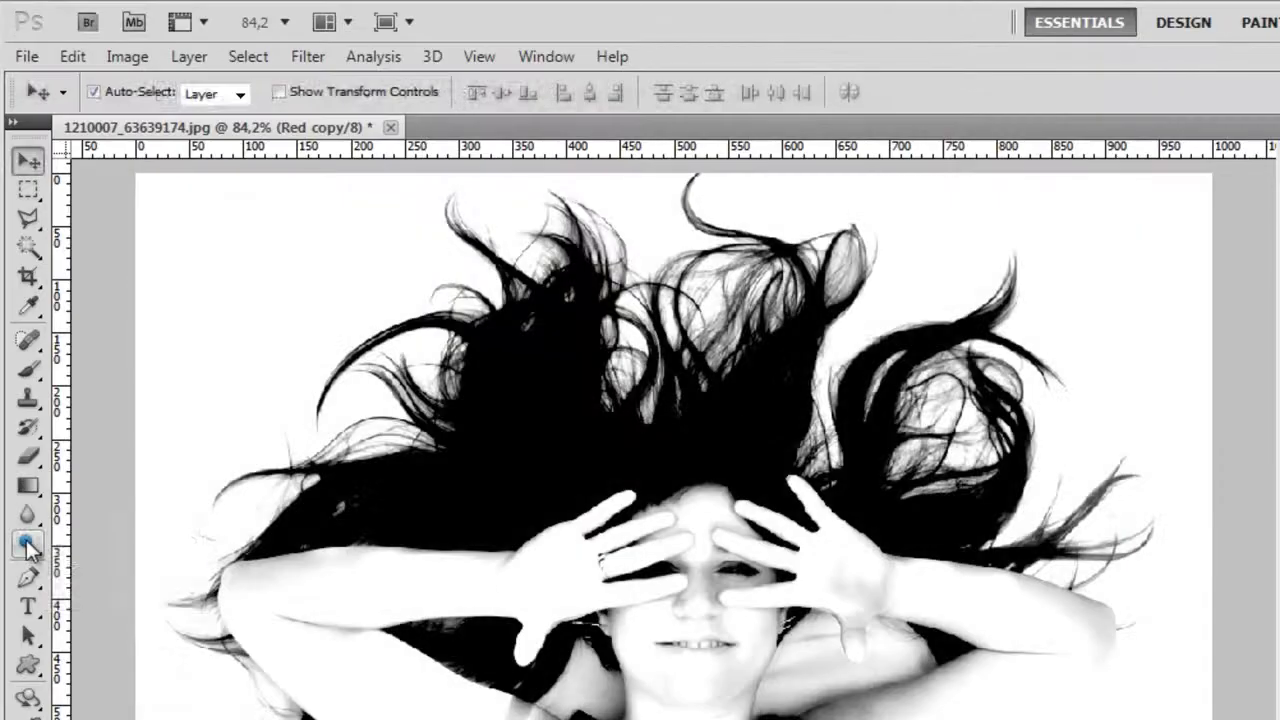
pyautogui.click(28, 543)
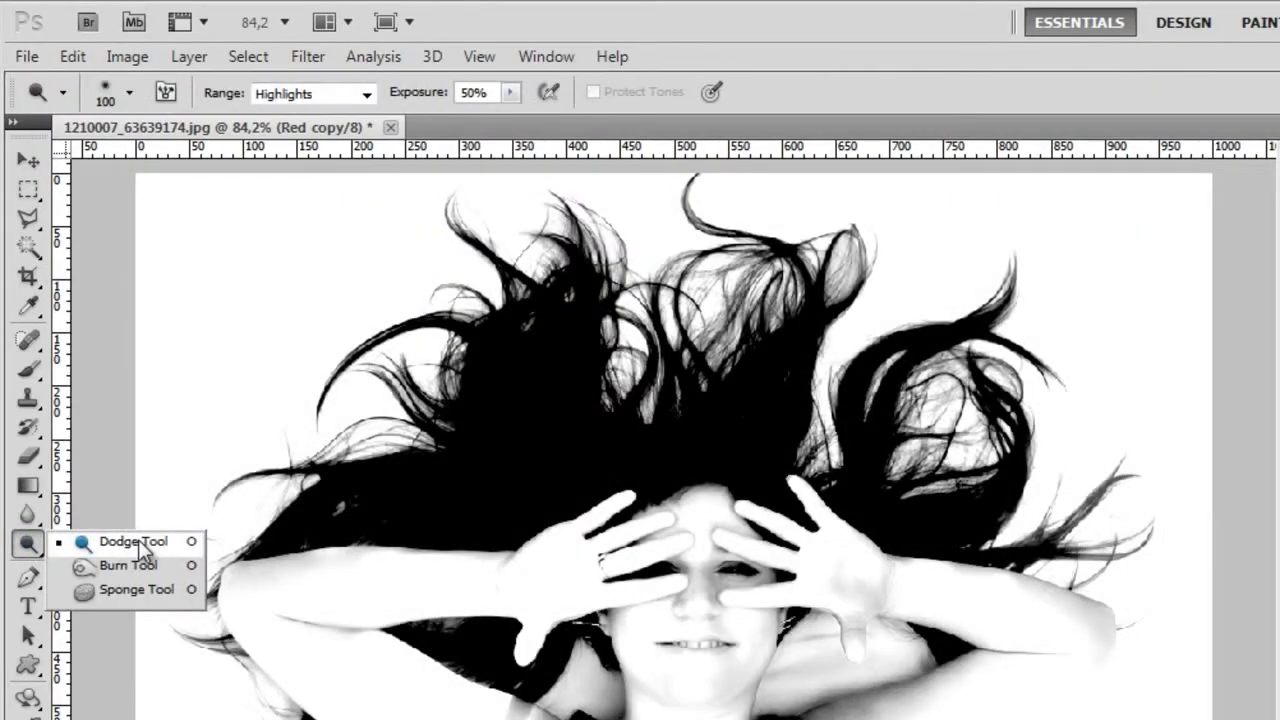
pyautogui.click(140, 543)
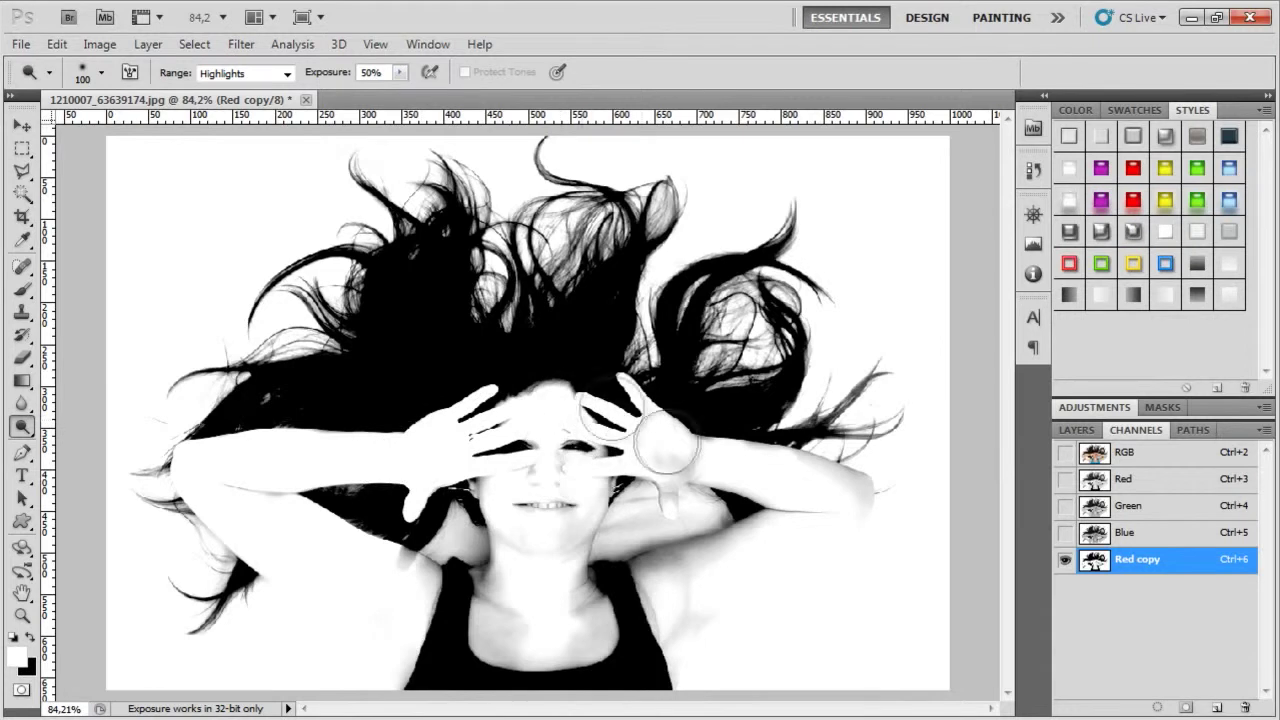
pyautogui.moveTo(665, 447)
pyautogui.mouseDown()
pyautogui.moveTo(660, 556)
pyautogui.moveTo(672, 496)
pyautogui.mouseUp()
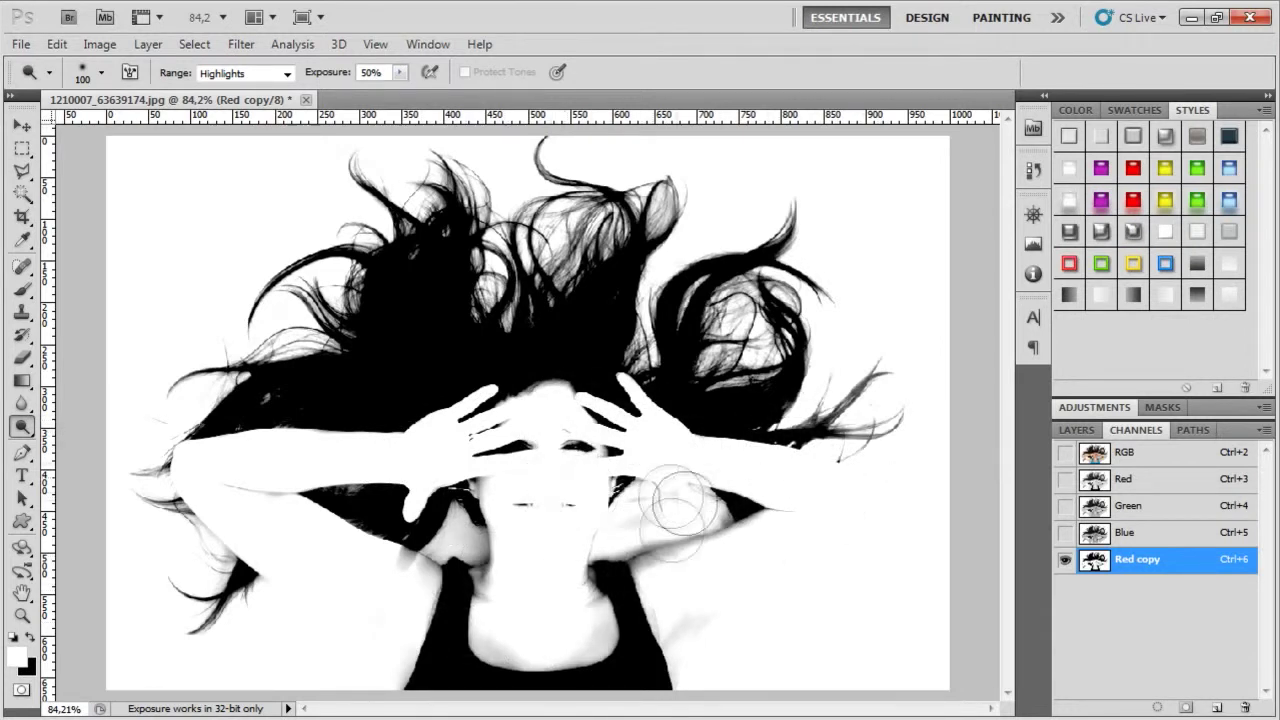
# - Paint the neck, edges and hand shadow white, undo the last stroke, and load the channel selection
pyautogui.moveTo(22, 289); pyautogui.dragTo(120, 298)
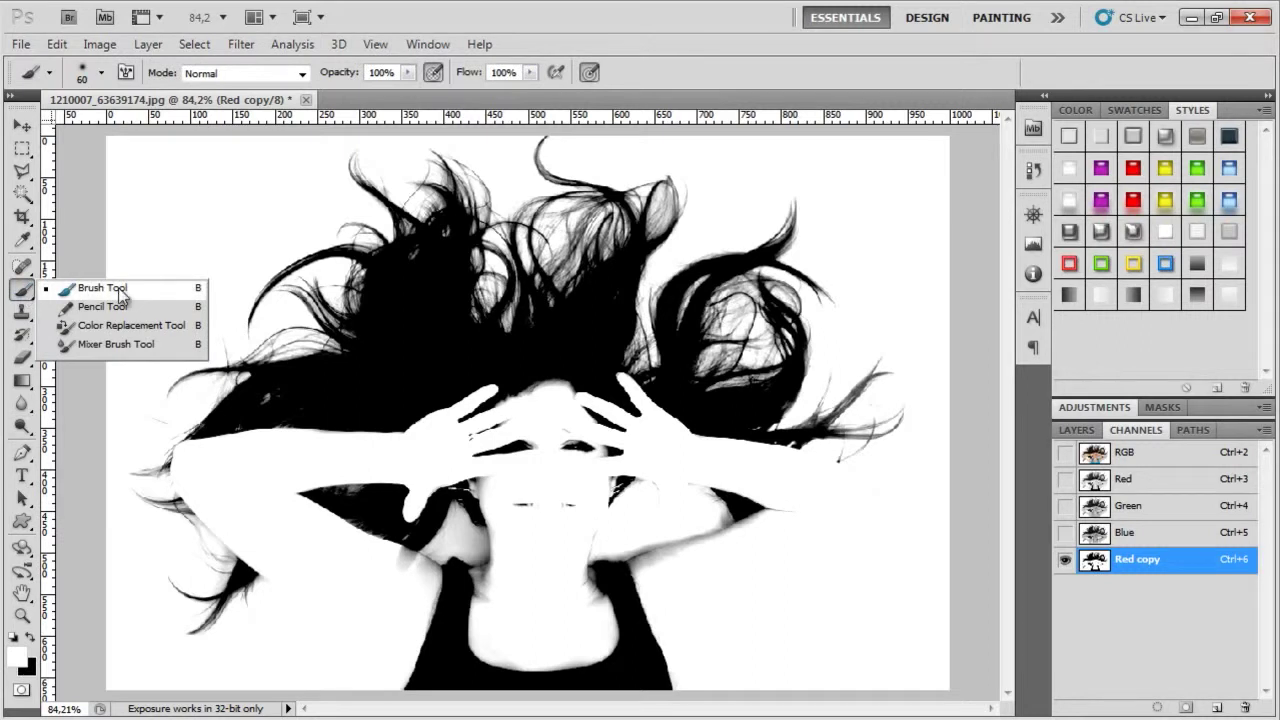
pyautogui.moveTo(343, 643)
pyautogui.mouseDown()
pyautogui.moveTo(440, 640)
pyautogui.moveTo(457, 657)
pyautogui.moveTo(429, 563)
pyautogui.moveTo(476, 603)
pyautogui.moveTo(486, 563)
pyautogui.moveTo(506, 680)
pyautogui.moveTo(580, 686)
pyautogui.moveTo(652, 655)
pyautogui.moveTo(600, 571)
pyautogui.moveTo(717, 526)
pyautogui.moveTo(591, 523)
pyautogui.moveTo(523, 494)
pyautogui.moveTo(506, 461)
pyautogui.mouseUp()
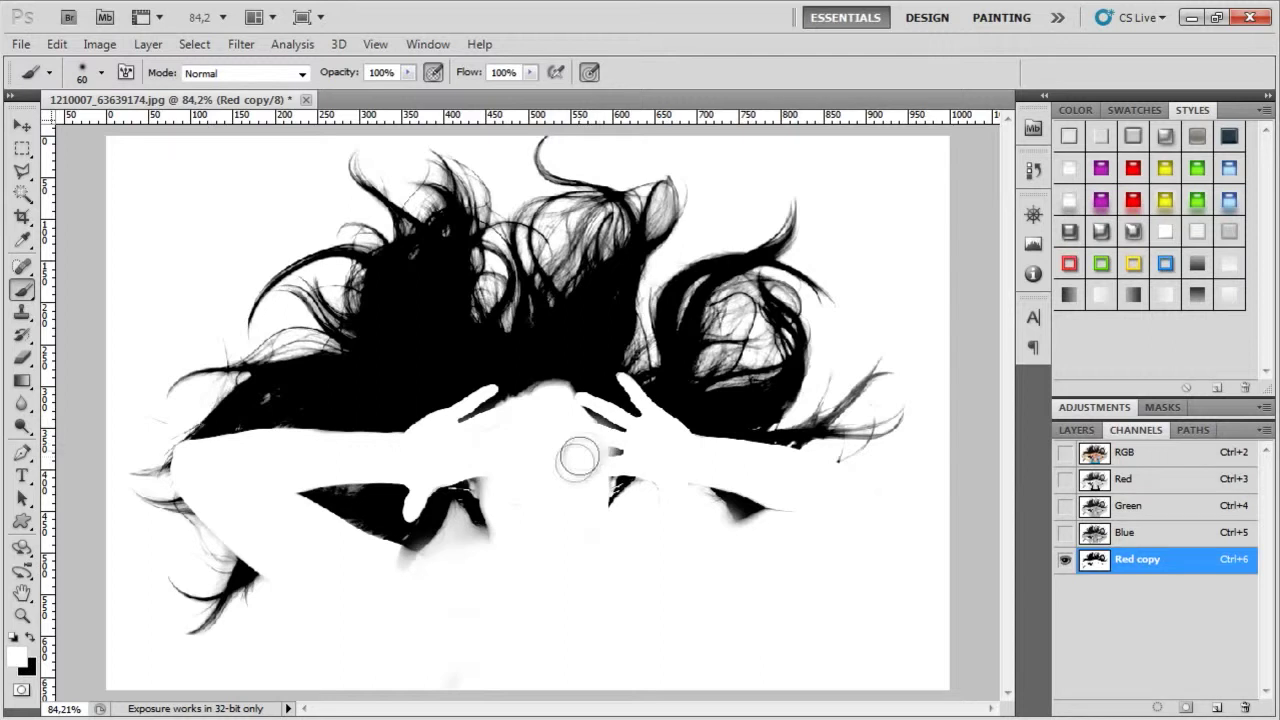
pyautogui.moveTo(477, 571); pyautogui.dragTo(445, 525)
pyautogui.moveTo(445, 525); pyautogui.dragTo(479, 557)
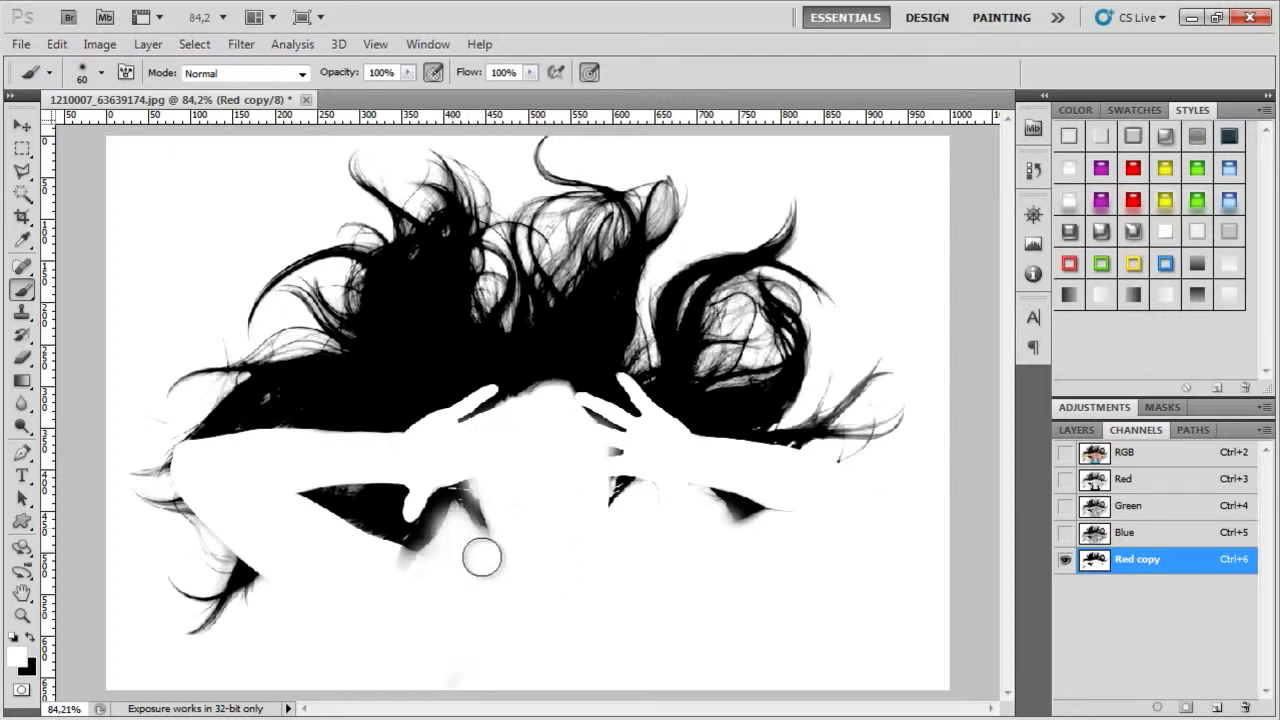
pyautogui.hotkey('ctrl', 'z')
pyautogui.hotkey('ctrl', 'alt', '2')
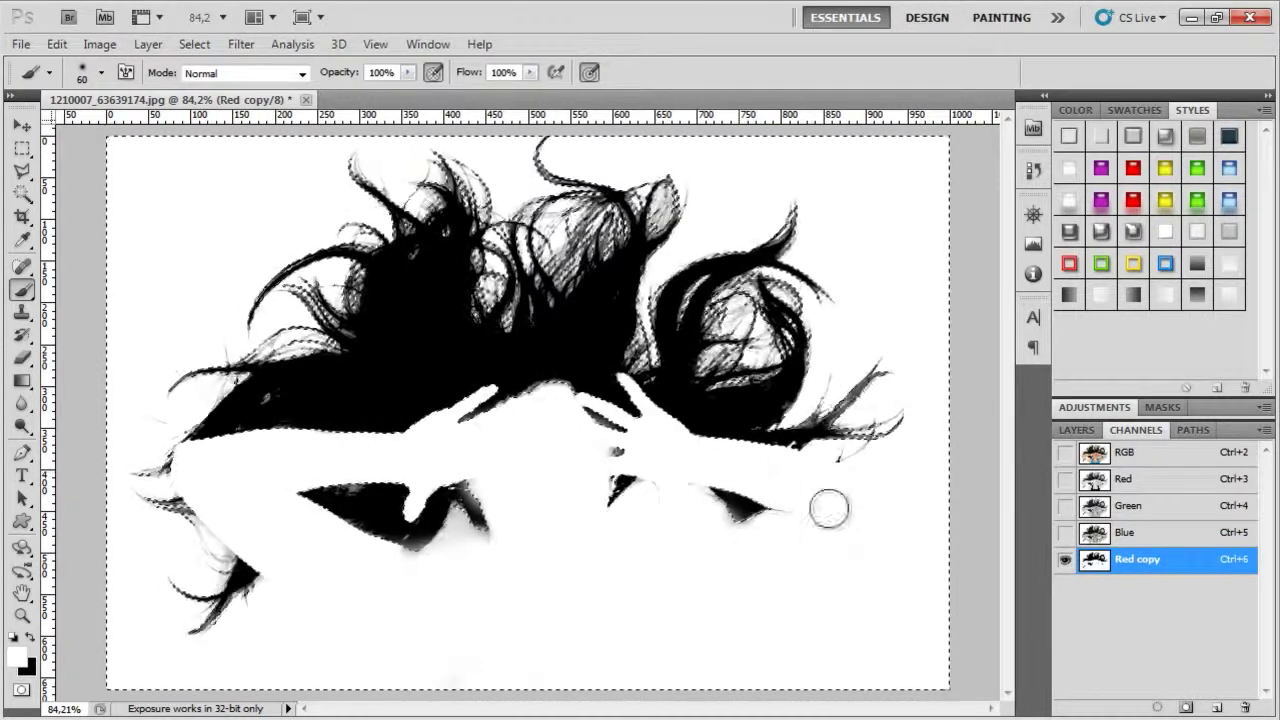
# - Inverse the selection onto the hair, return to the RGB channel, and open Refine Edge
pyautogui.click(194, 44)
pyautogui.click(242, 122)
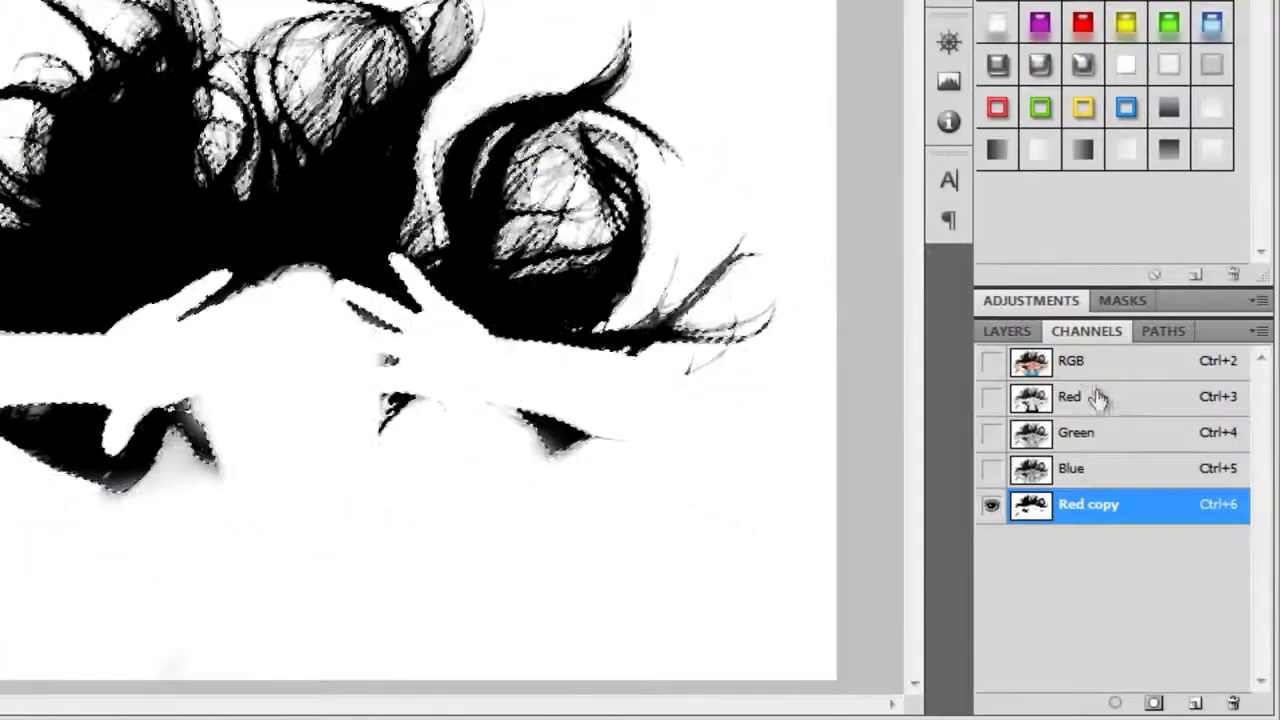
pyautogui.click(1045, 364)
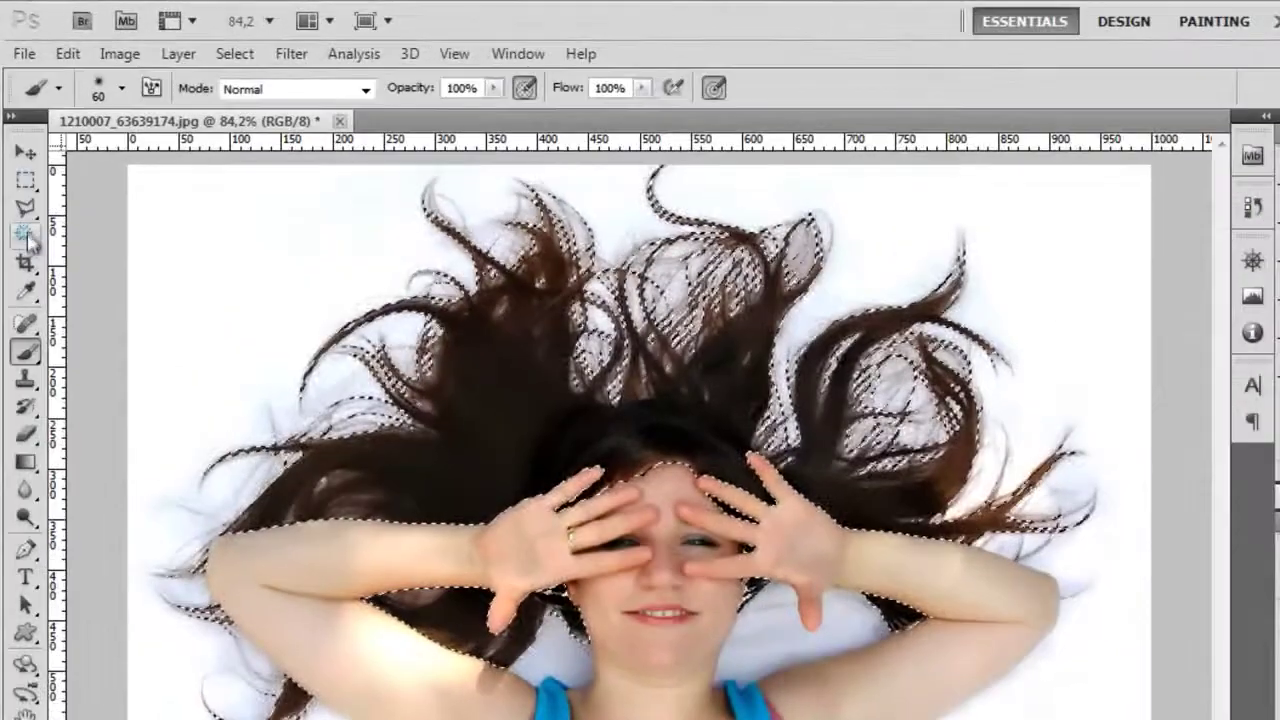
pyautogui.click(27, 183)
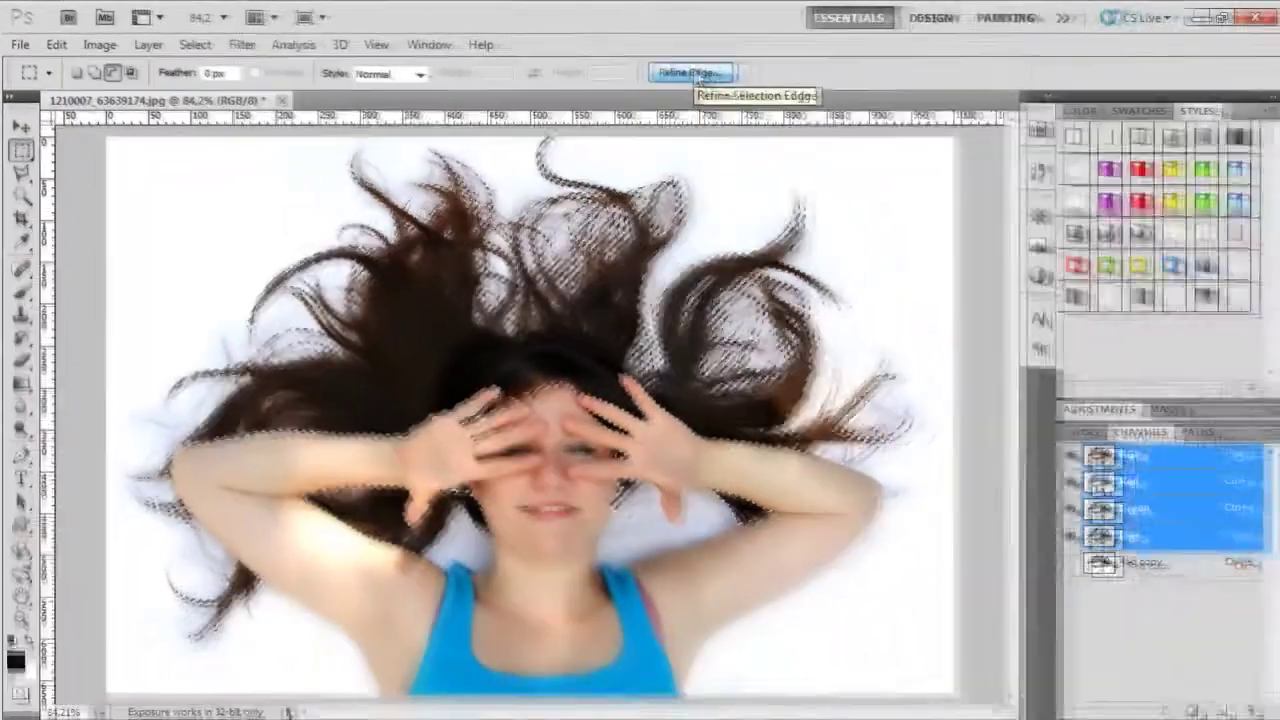
pyautogui.click(690, 73)
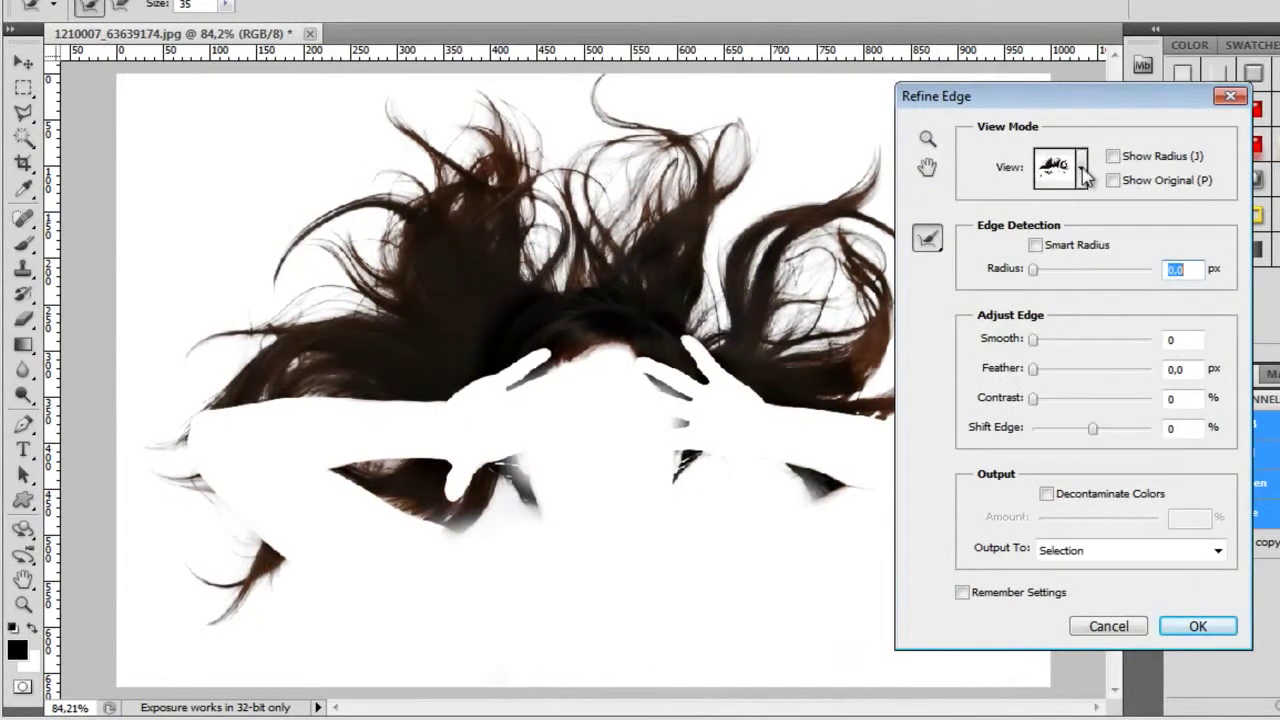
# - View On White, brush the hair edges, use 33.5 px Smart Radius, and output a new masked layer
pyautogui.click(978, 220)
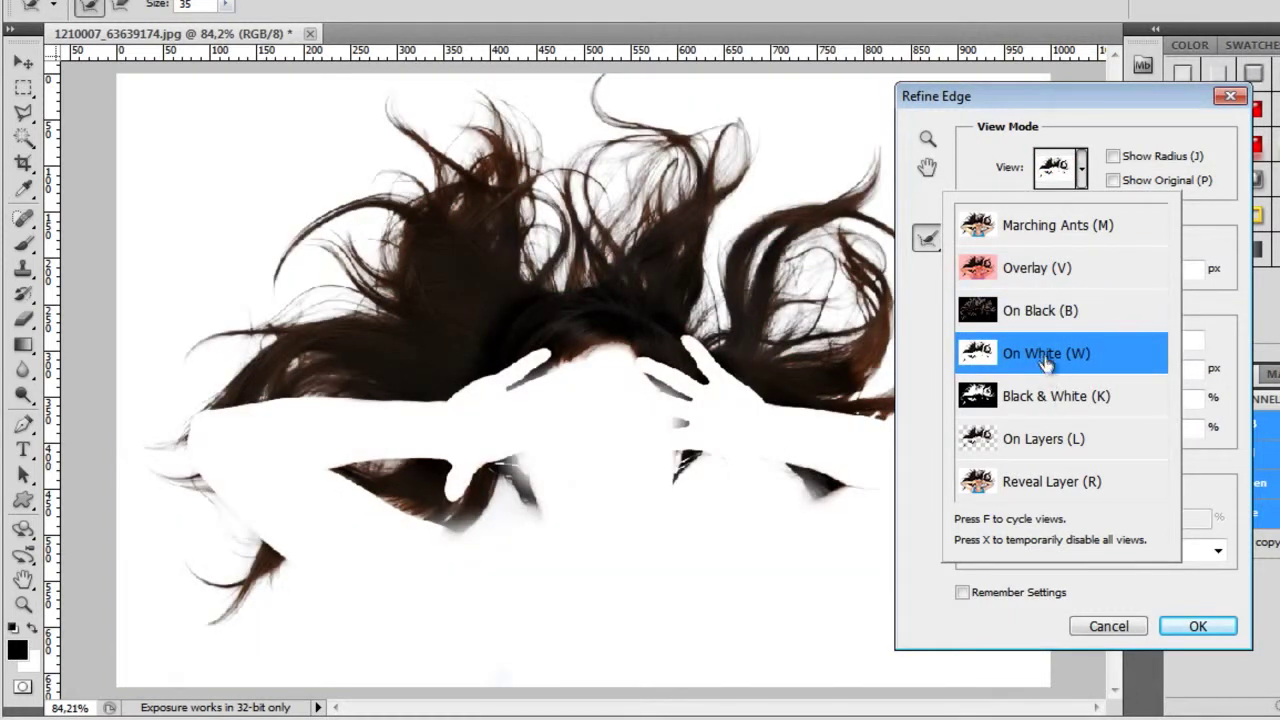
pyautogui.press('Return')
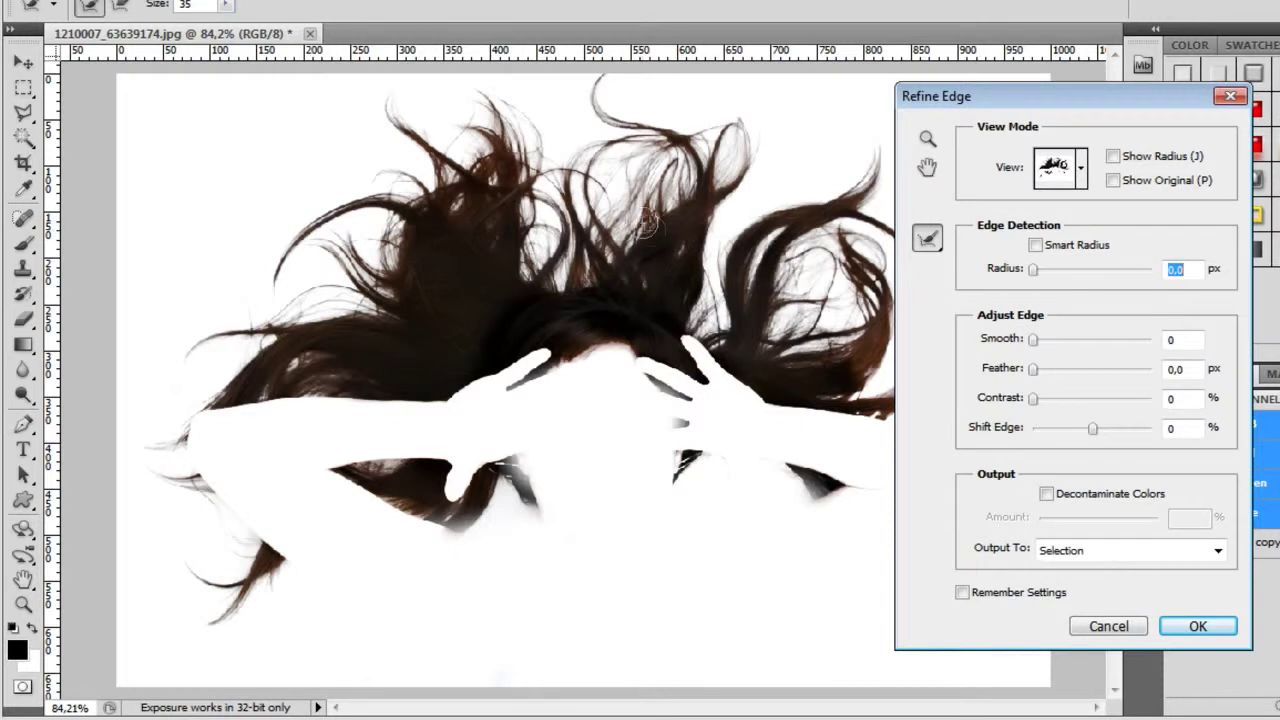
pyautogui.moveTo(637, 172)
pyautogui.mouseDown()
pyautogui.moveTo(619, 219)
pyautogui.moveTo(663, 178)
pyautogui.mouseUp()
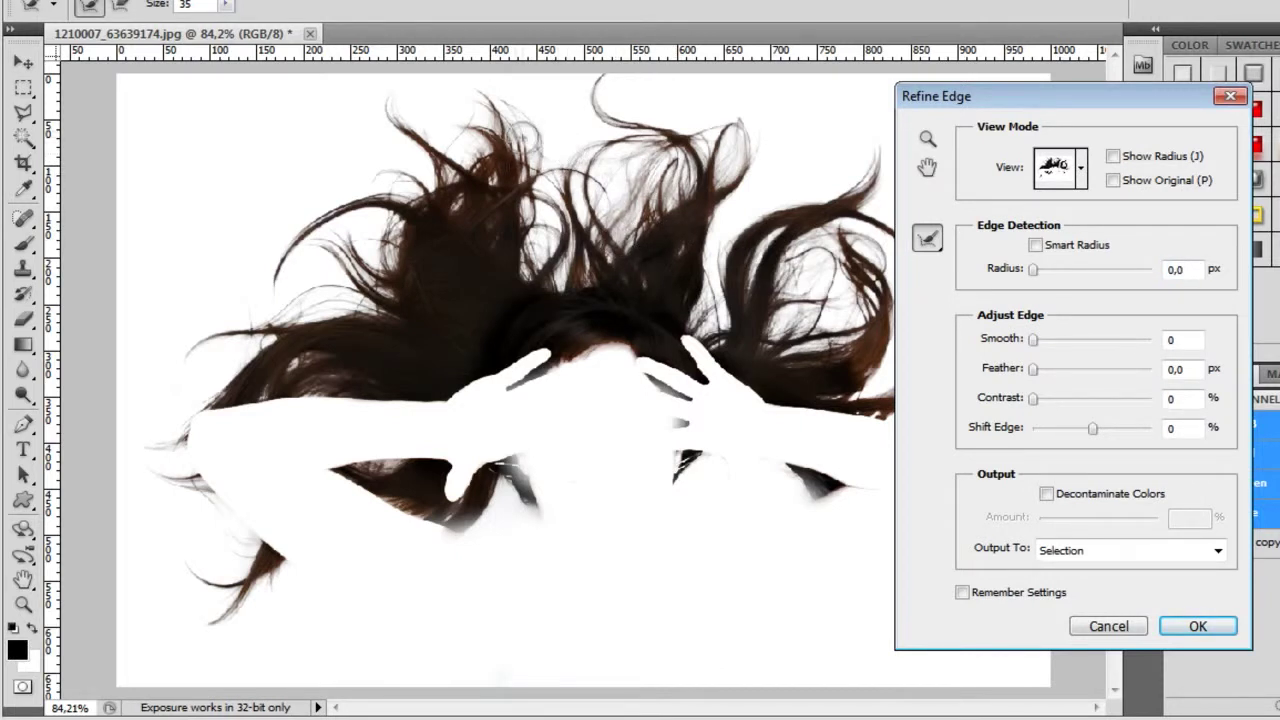
pyautogui.moveTo(520, 183); pyautogui.dragTo(576, 218)
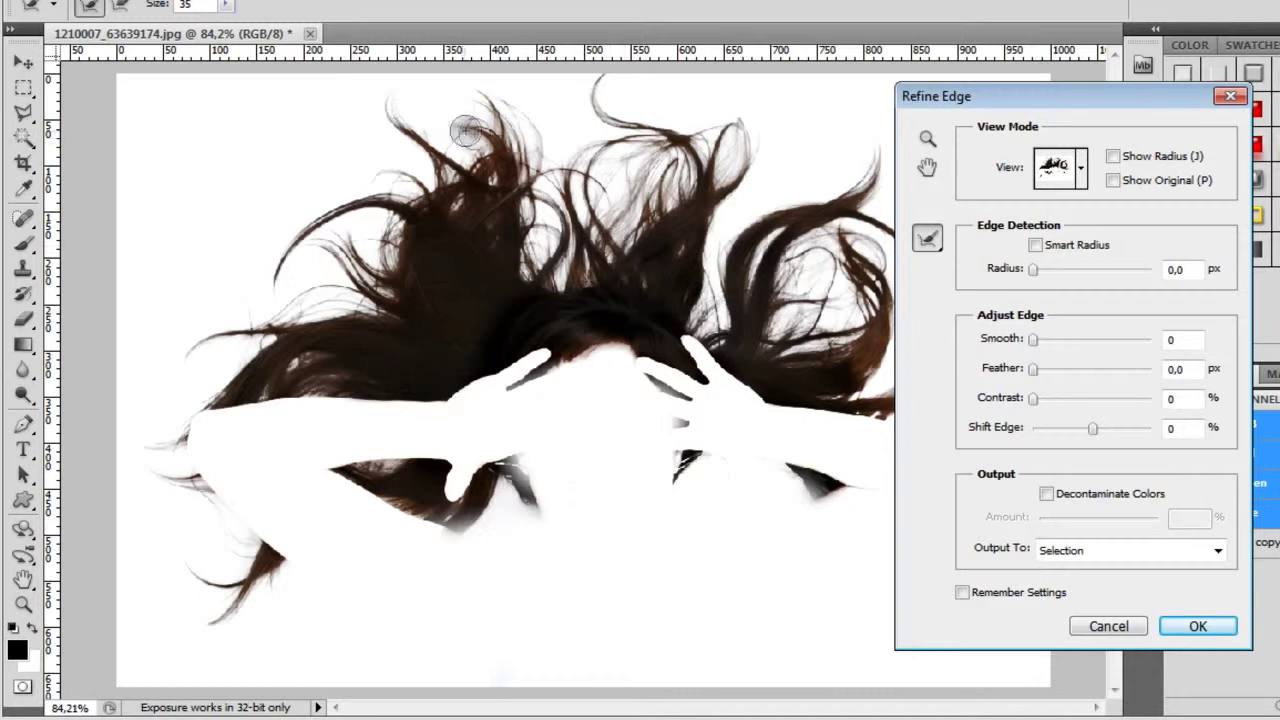
pyautogui.moveTo(495, 127); pyautogui.dragTo(425, 155)
pyautogui.moveTo(396, 111); pyautogui.dragTo(423, 178)
pyautogui.moveTo(288, 318); pyautogui.dragTo(312, 340)
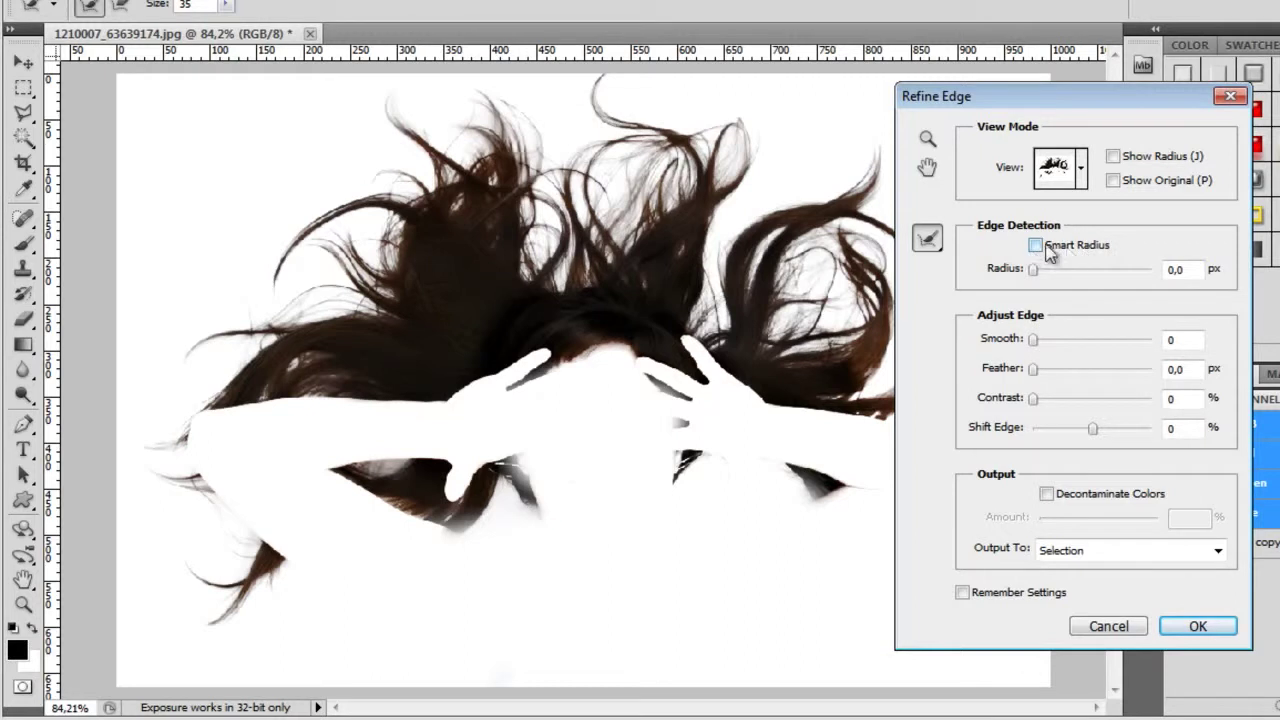
pyautogui.moveTo(1076, 270); pyautogui.dragTo(1082, 270)
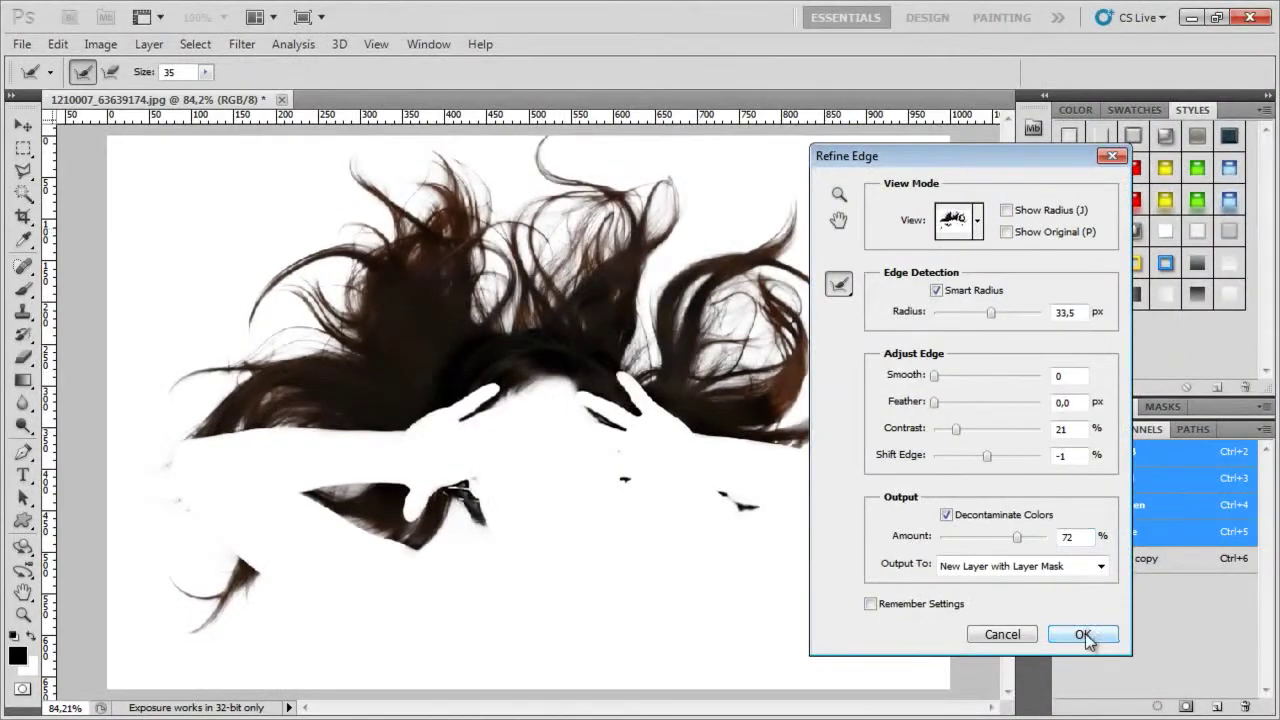
pyautogui.click(1084, 633)
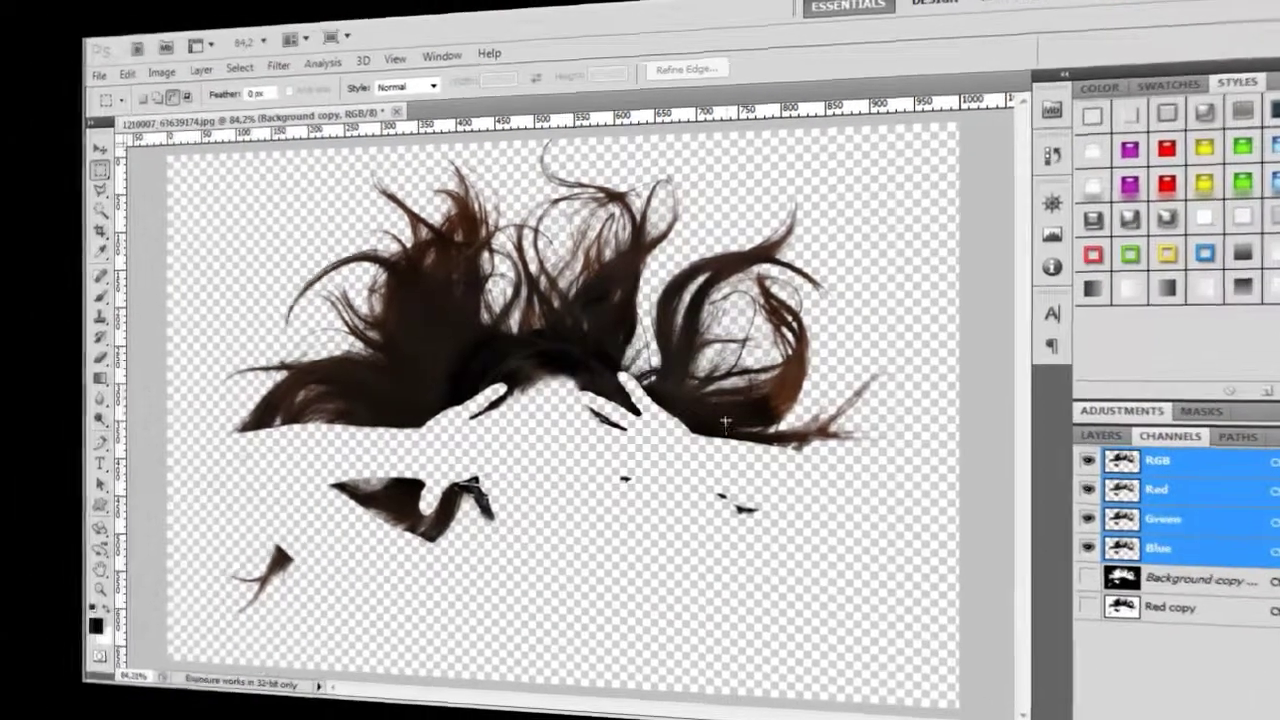